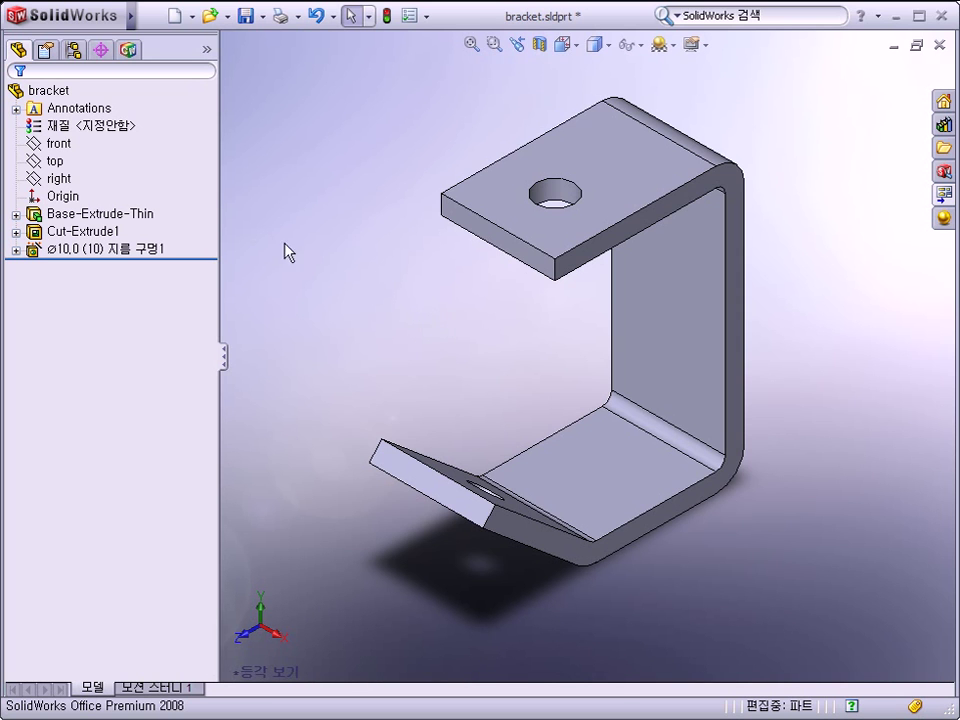
Replace the bracket's unassigned material with Alloy Steel from the Steel category.
left_click(126, 130)
right_click(125, 129)
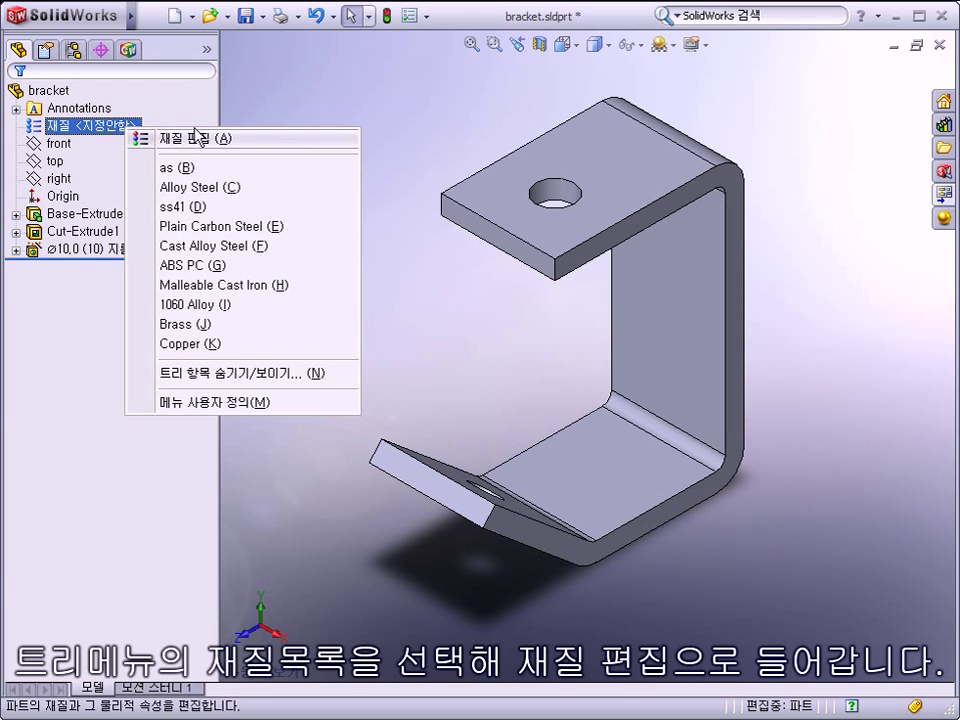
left_click(263, 140)
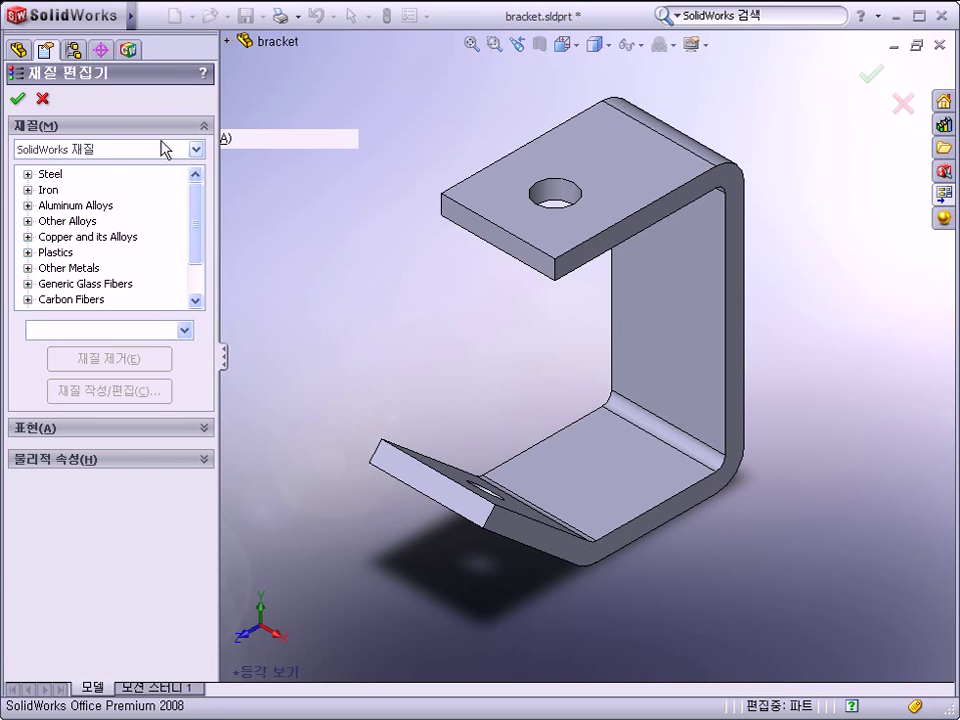
left_click(27, 174)
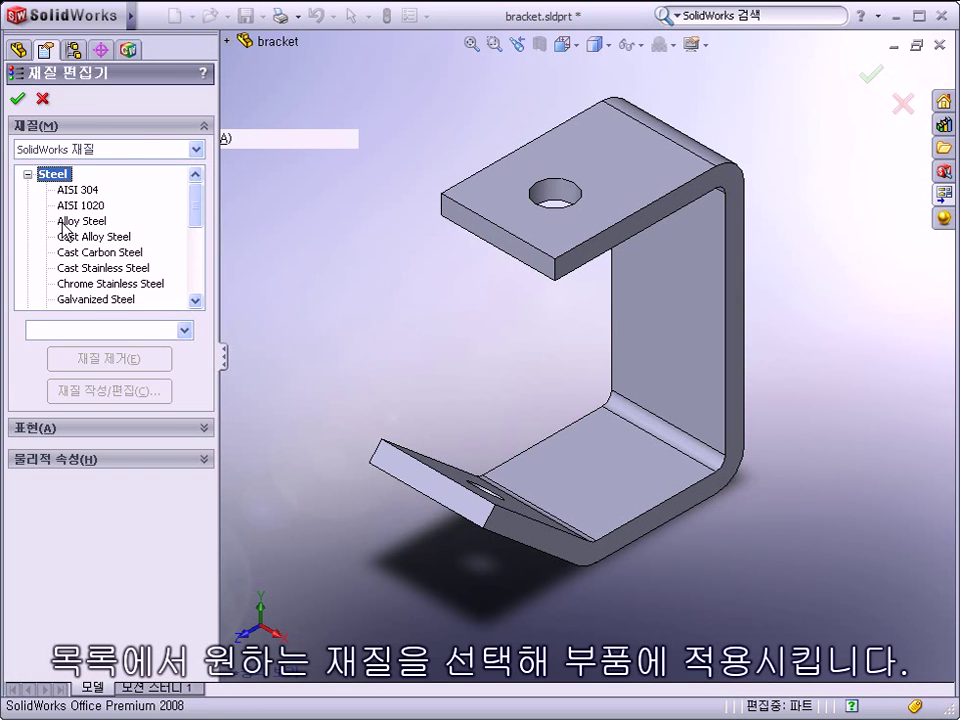
left_click(66, 220)
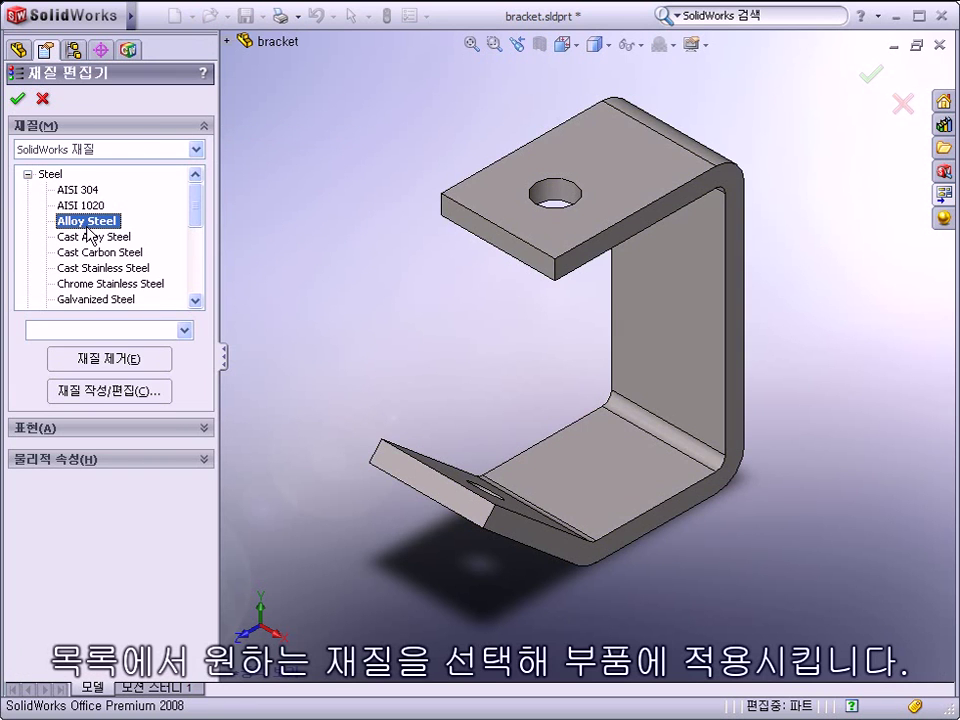
left_click(18, 100)
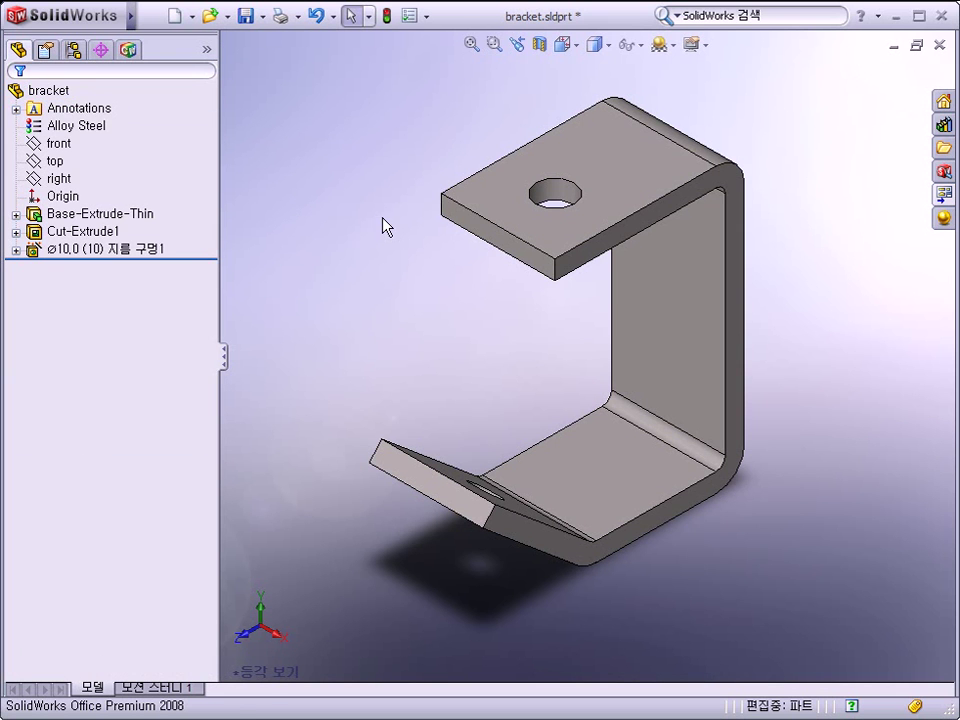
Reopen Edit Material on Alloy Steel, browse AISI 304, AISI 1020 and Cast Alloy Steel, then reselect Alloy Steel.
left_click(98, 125)
mouse_move(489, 366)
middle_mouse_down()
mouse_move(429, 375)
mouse_move(444, 355)
mouse_move(407, 336)
middle_mouse_up()
left_click(405, 335)
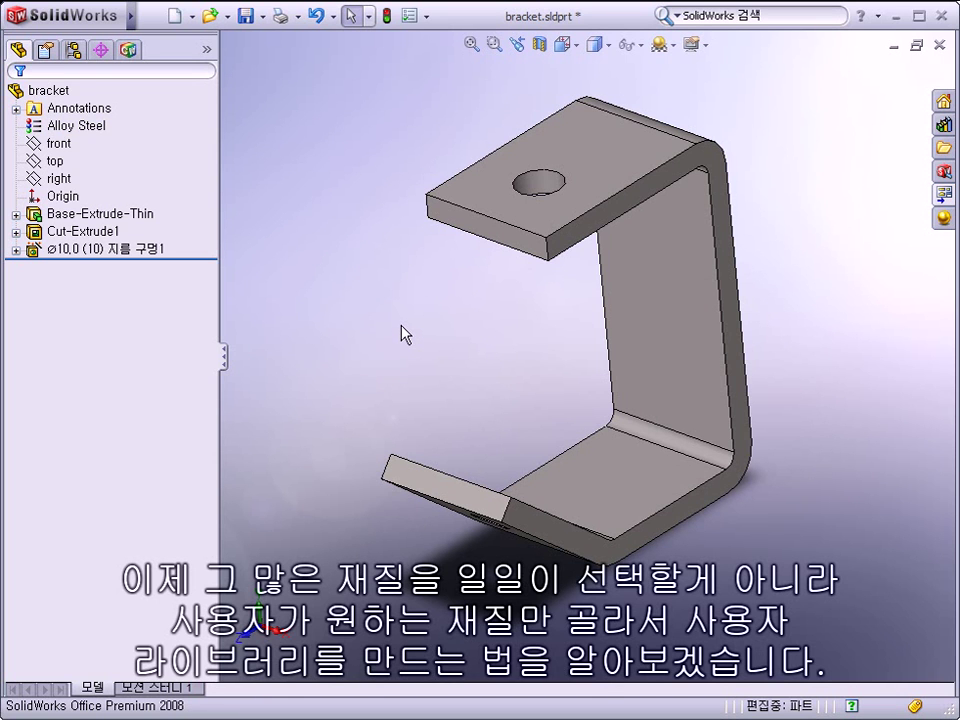
right_click(96, 127)
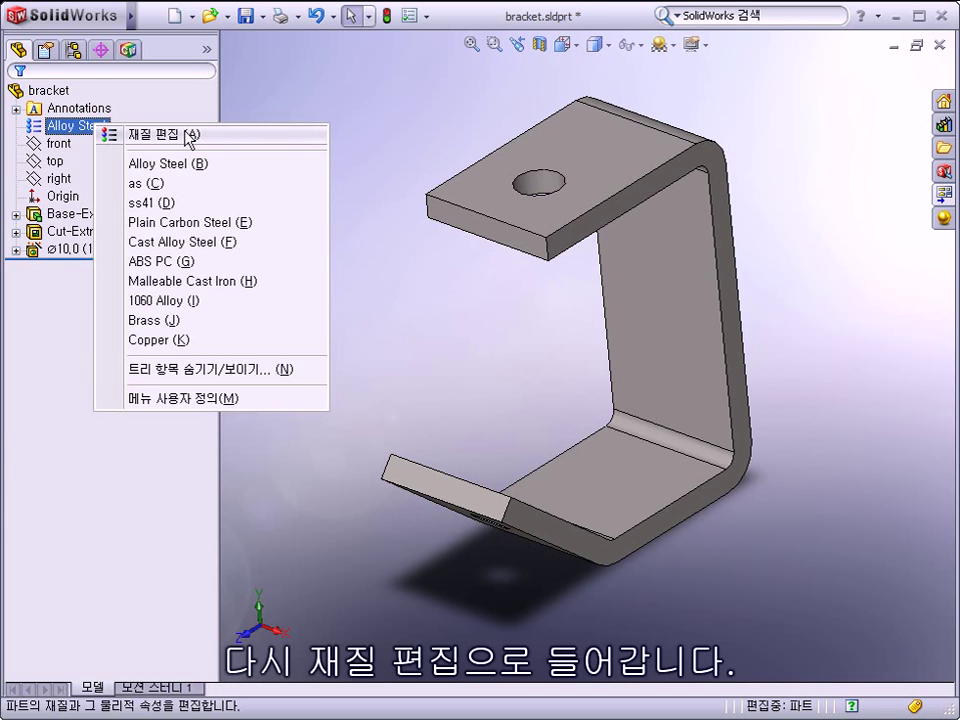
left_click(187, 137)
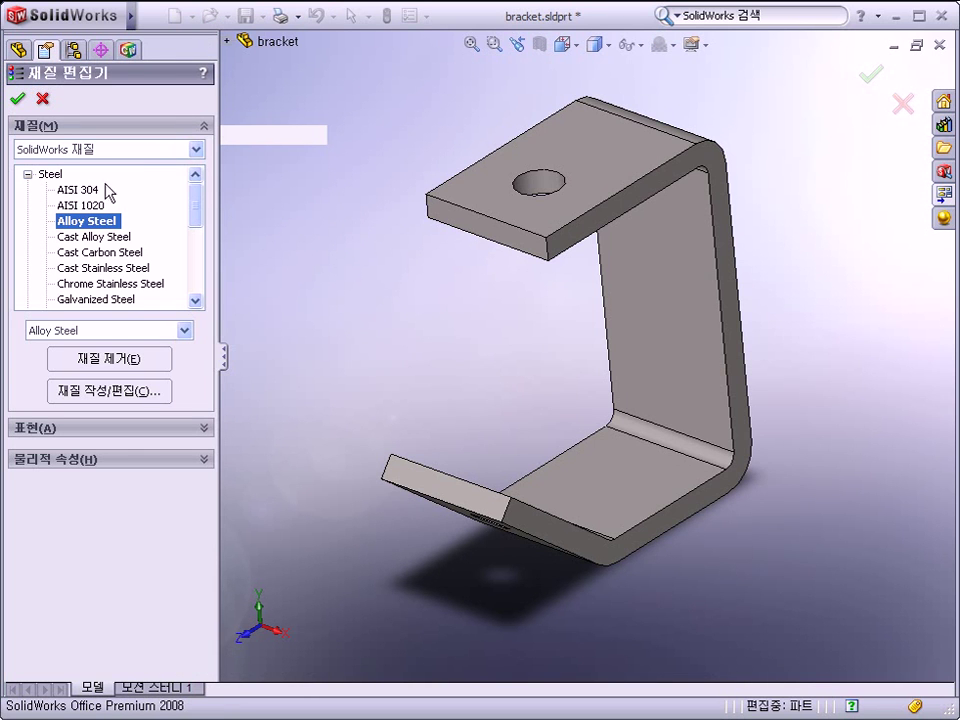
left_click(92, 189)
left_click(86, 206)
left_click(86, 221)
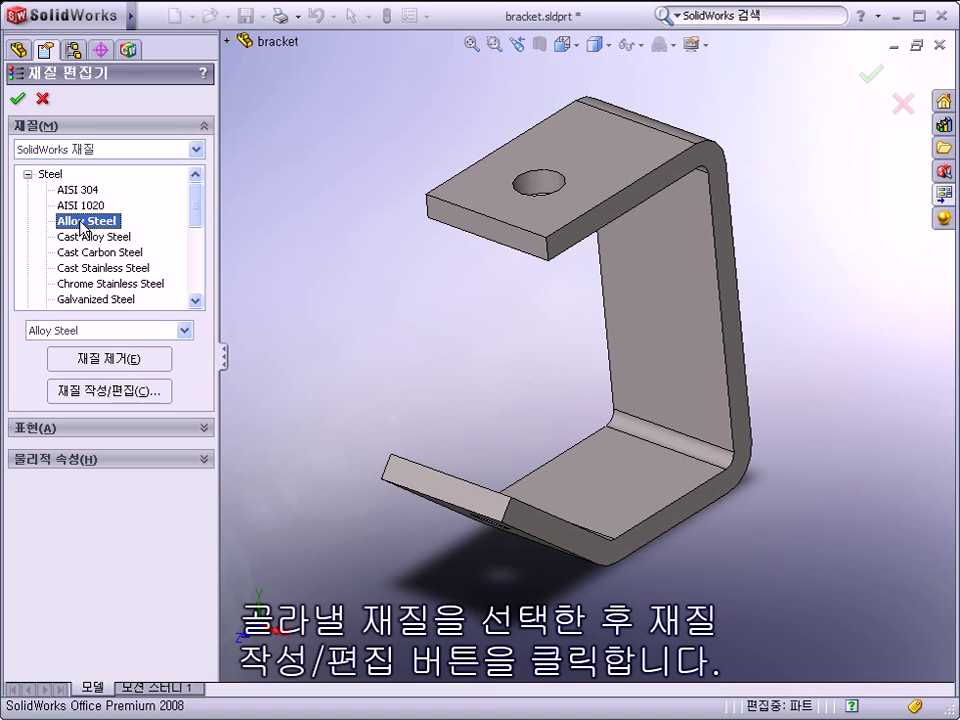
left_click(75, 237)
left_click(82, 221)
Save a new material database named '재질 라이브러리.sldmat' in the desktop 메카피아 folder.
left_click(95, 395)
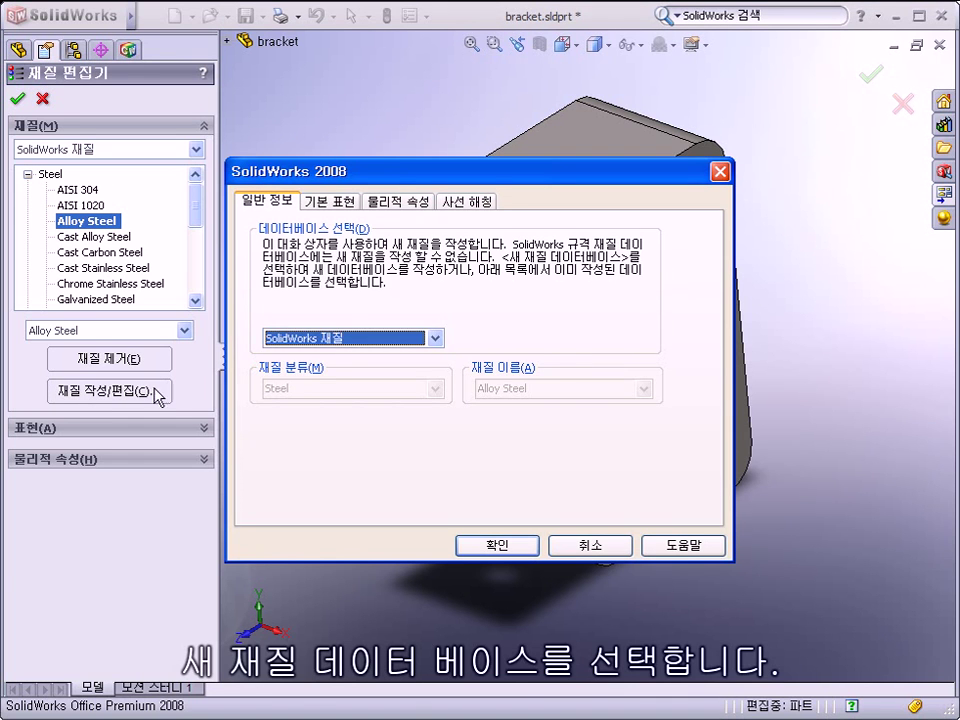
left_click(398, 345)
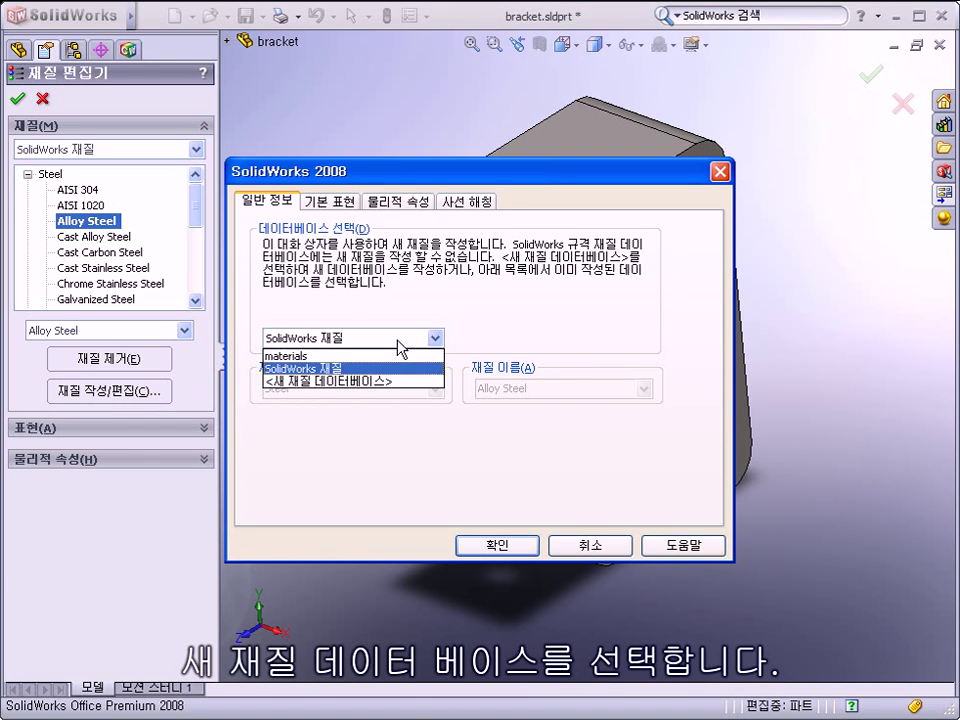
left_click(415, 390)
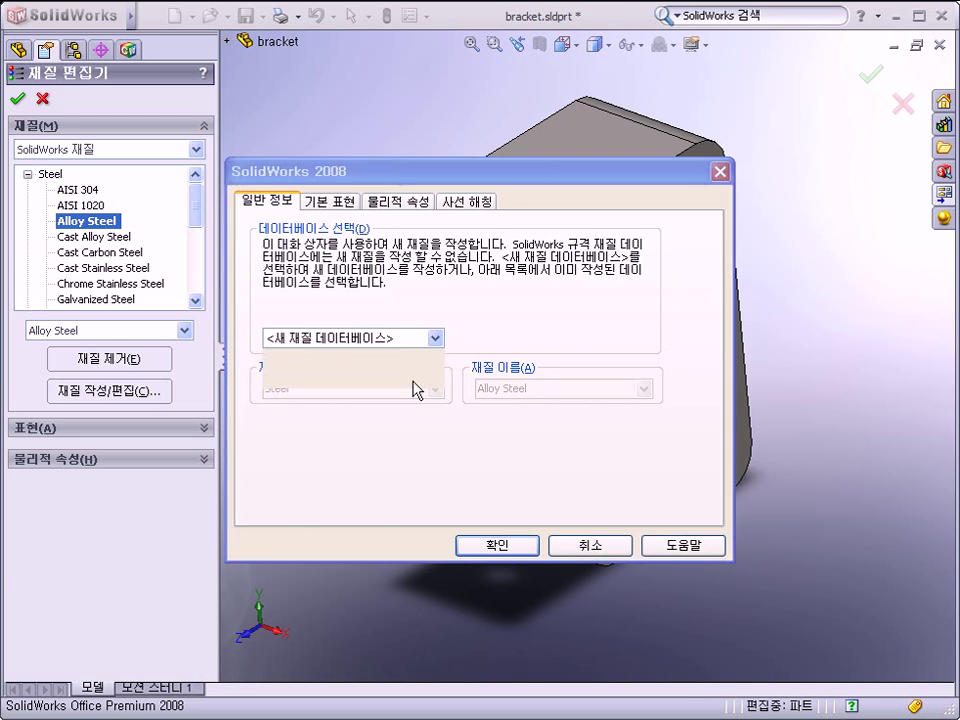
left_click(566, 214)
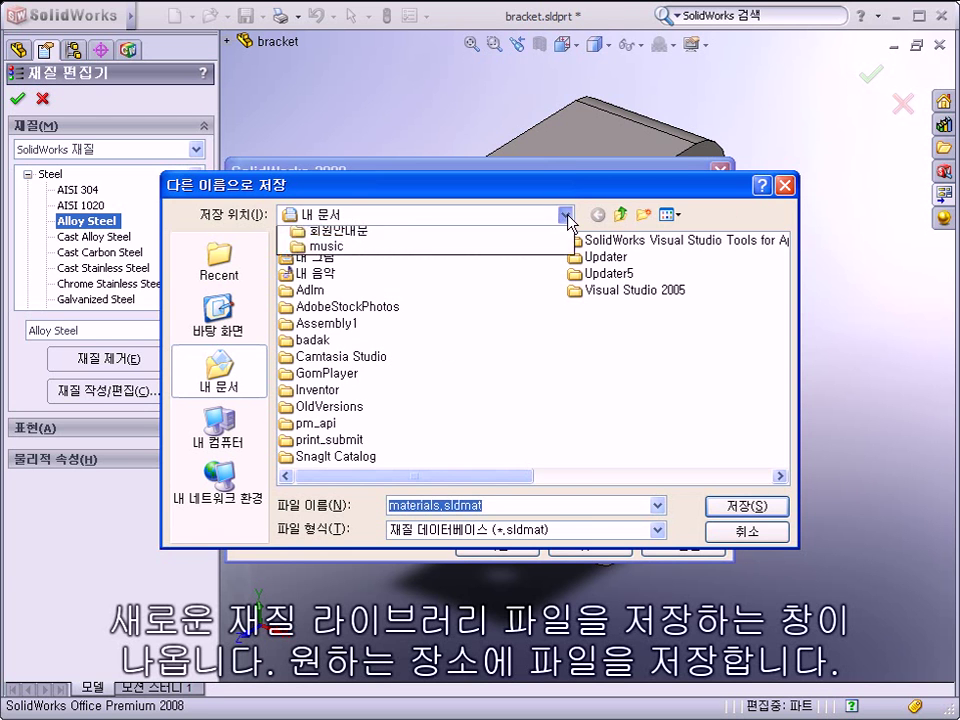
left_click(320, 248)
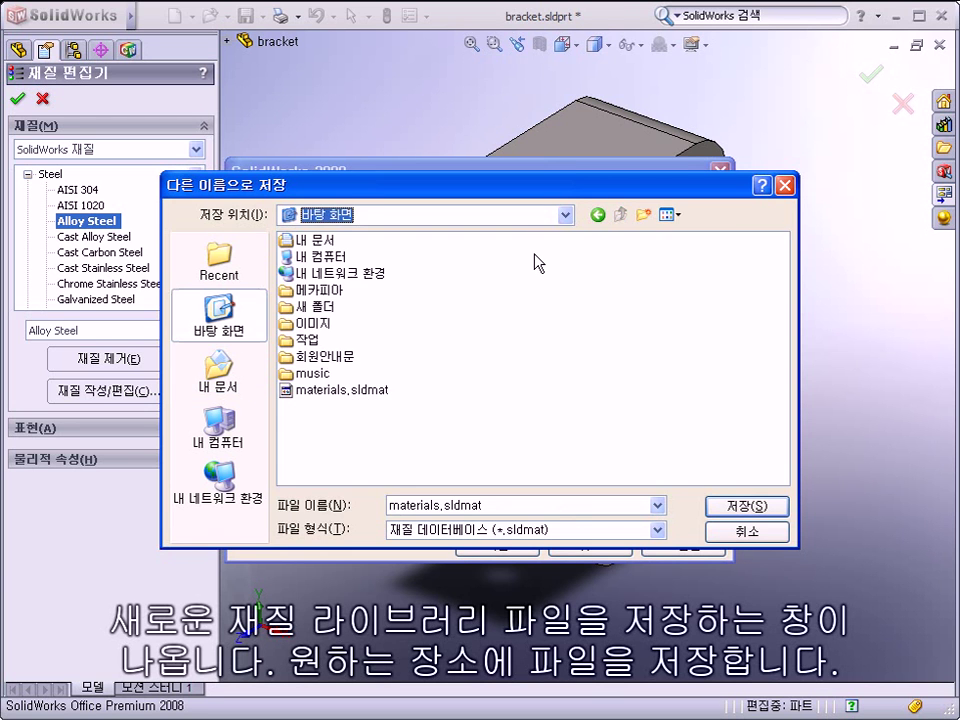
double_click(320, 291)
left_click_drag(441, 505, 336, 512)
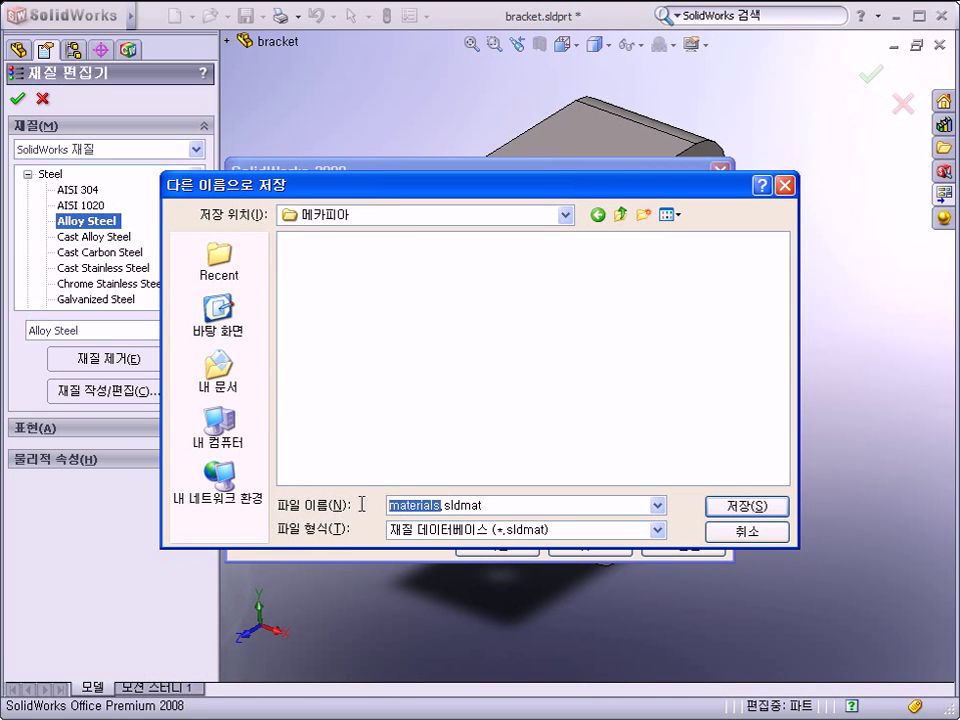
type("재질 ")
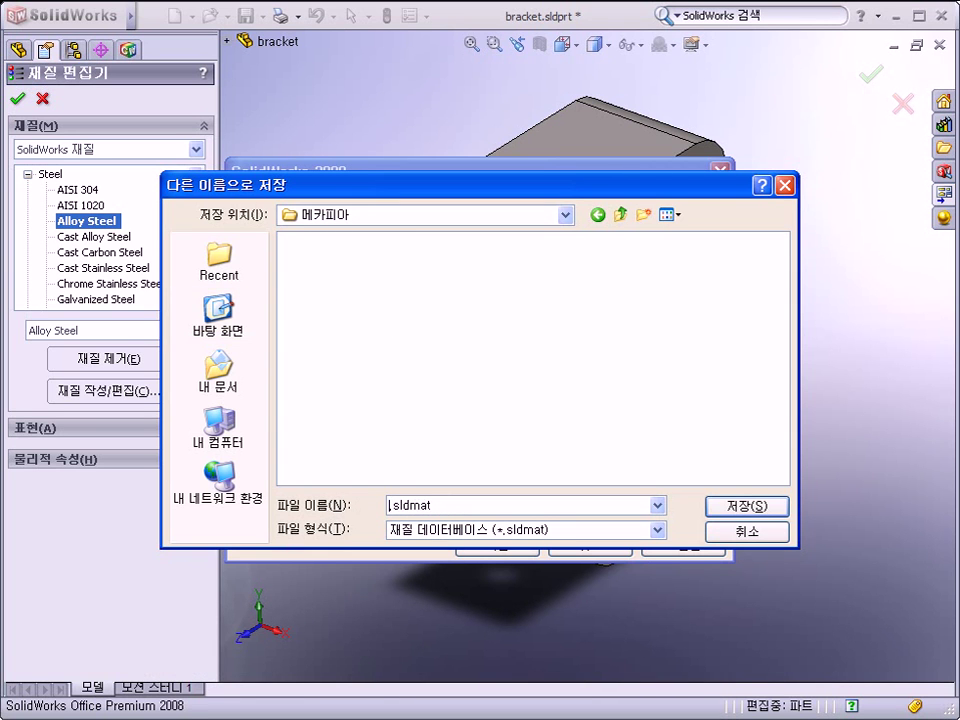
type("라이브러리")
key("Return")
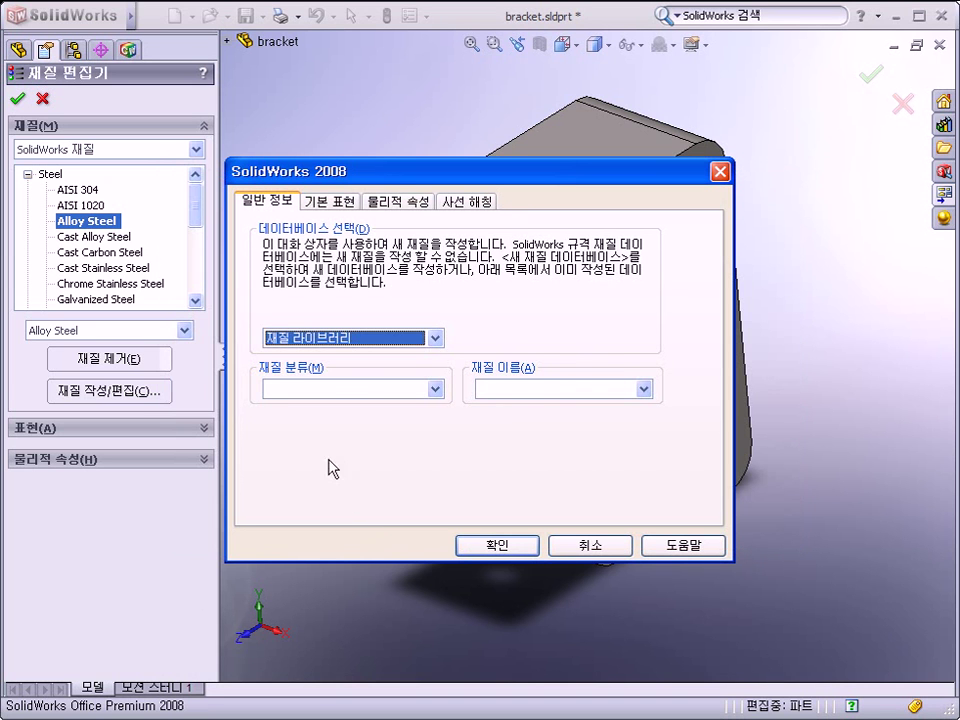
Define material ss400 in class Steel in the 재질 라이브러리 database.
left_click(334, 389)
type("ㄴ")
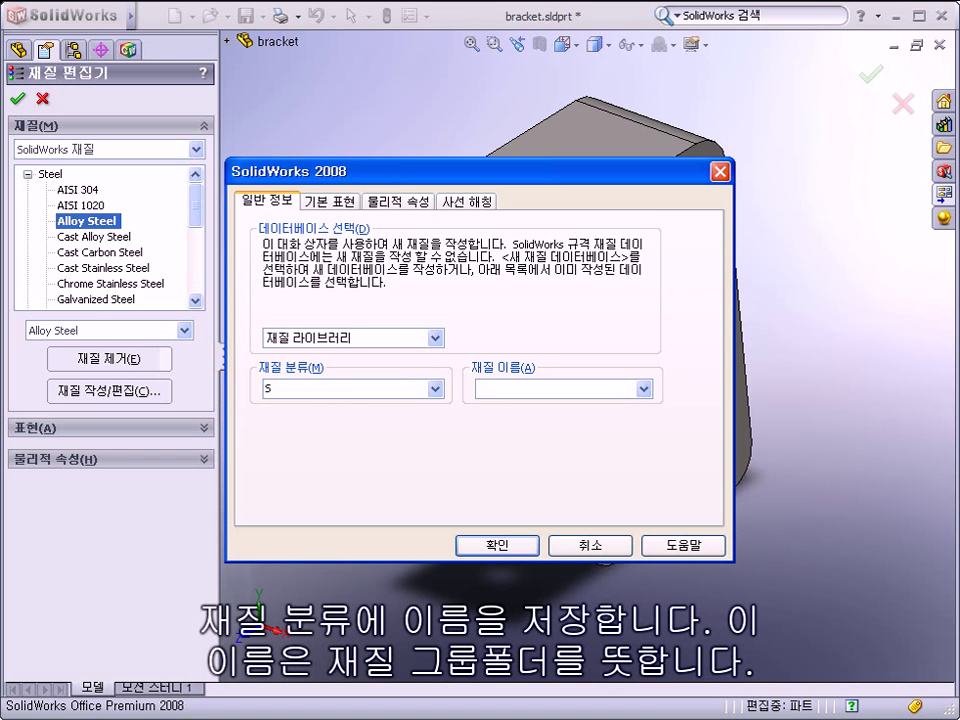
left_click(515, 386)
type("ss400")
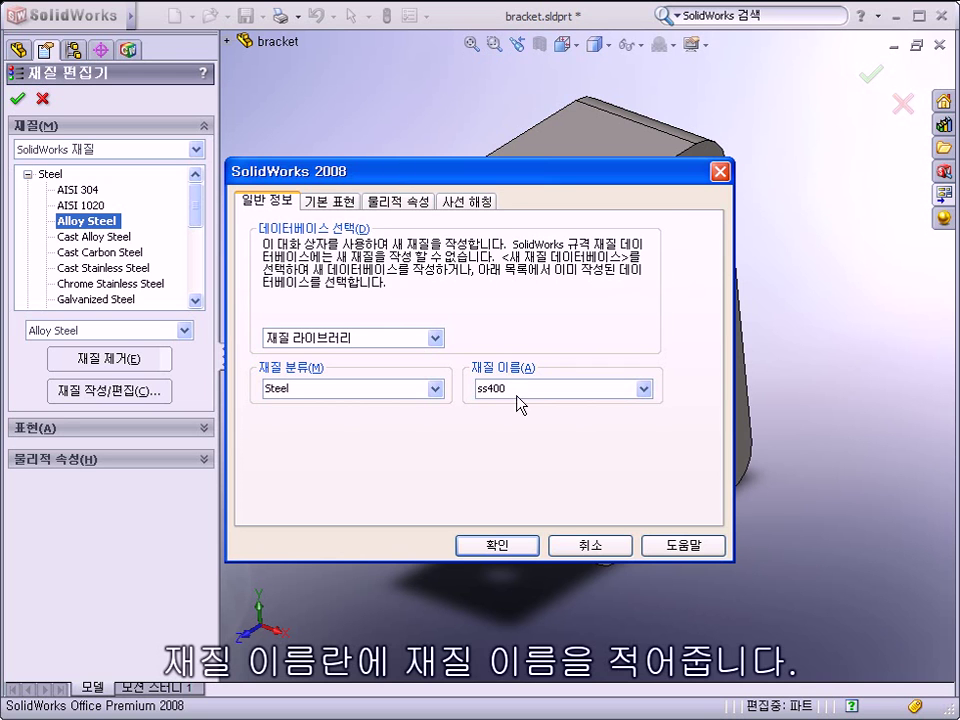
left_click(499, 546)
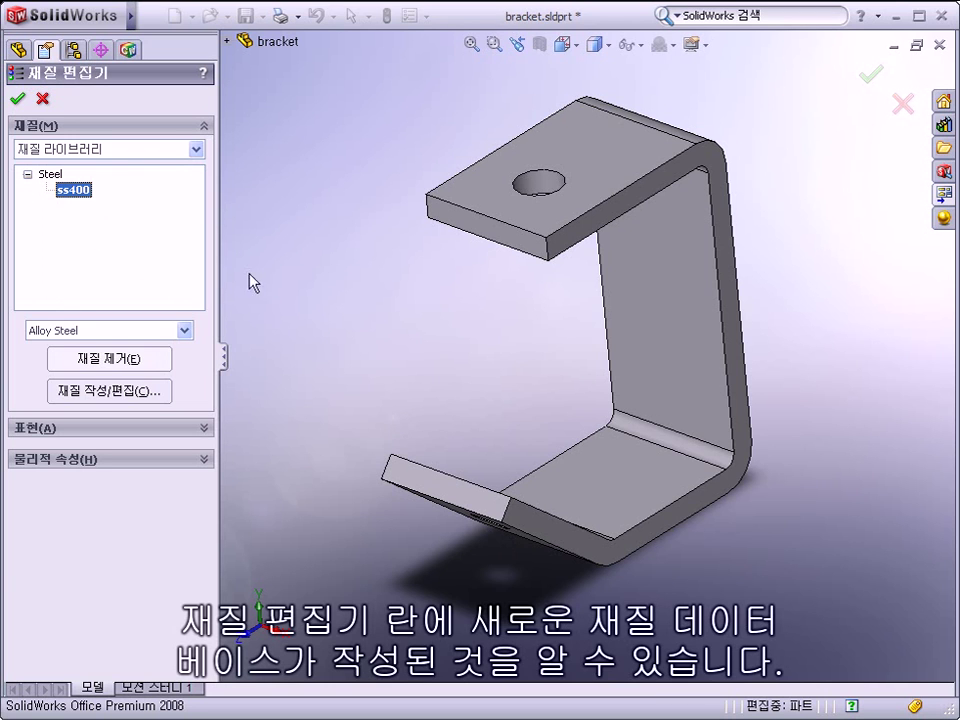
Select ss400 in the 재질 라이브러리 library and open its definition for editing.
left_click(195, 150)
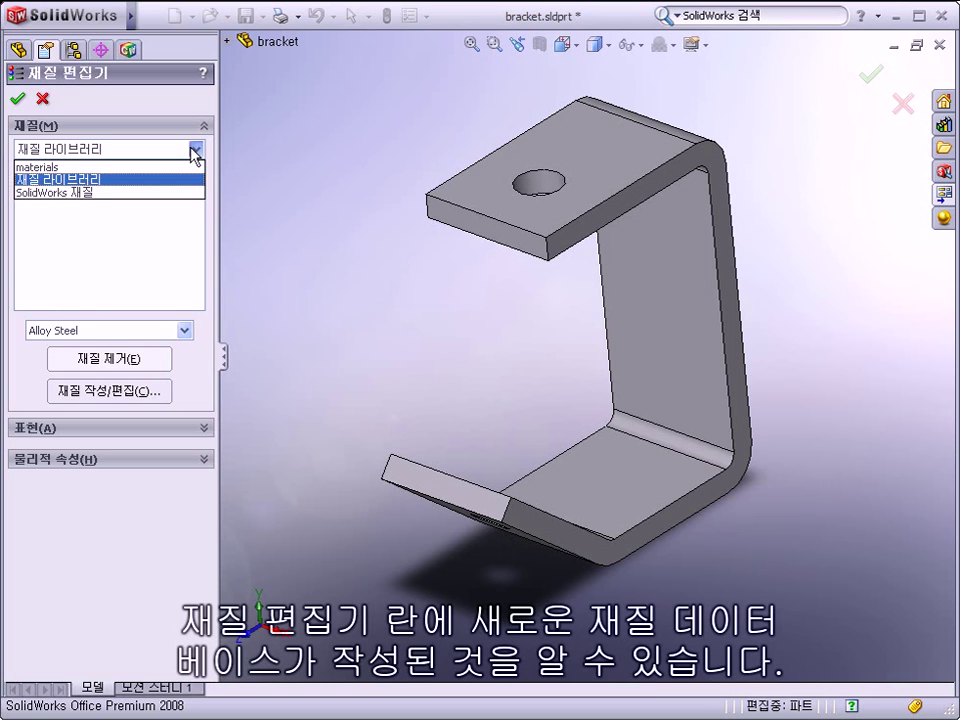
left_click(195, 152)
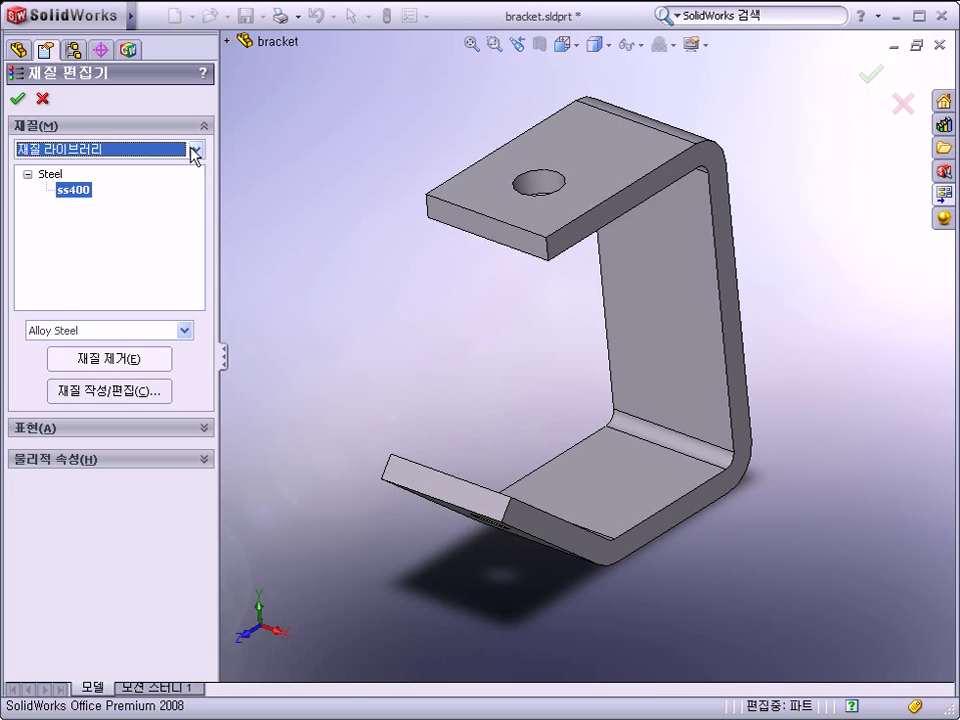
left_click(120, 220)
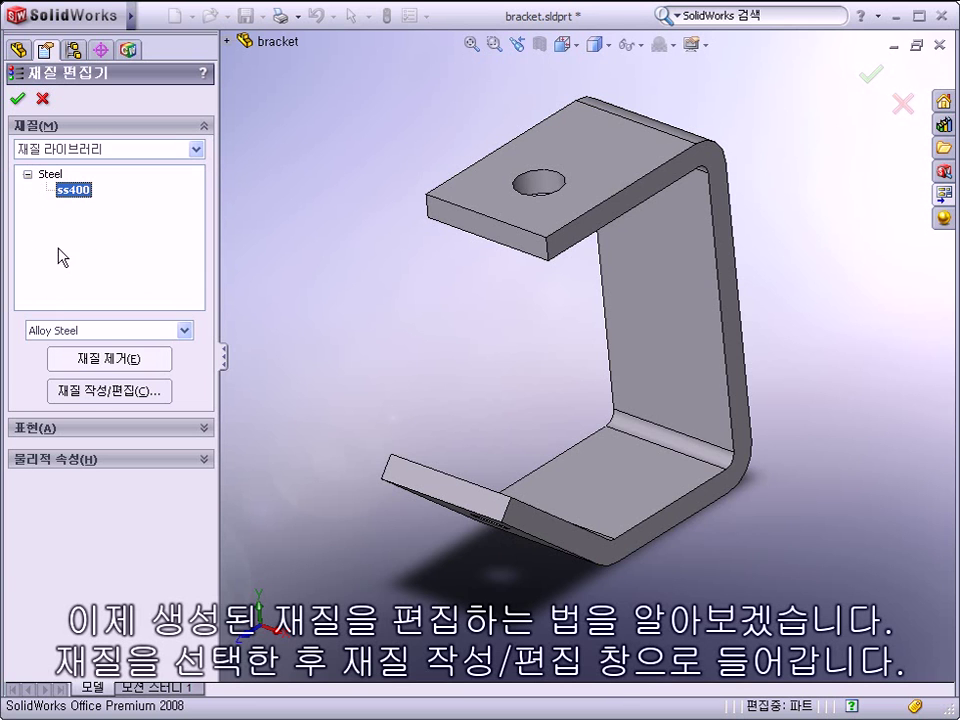
left_click(98, 398)
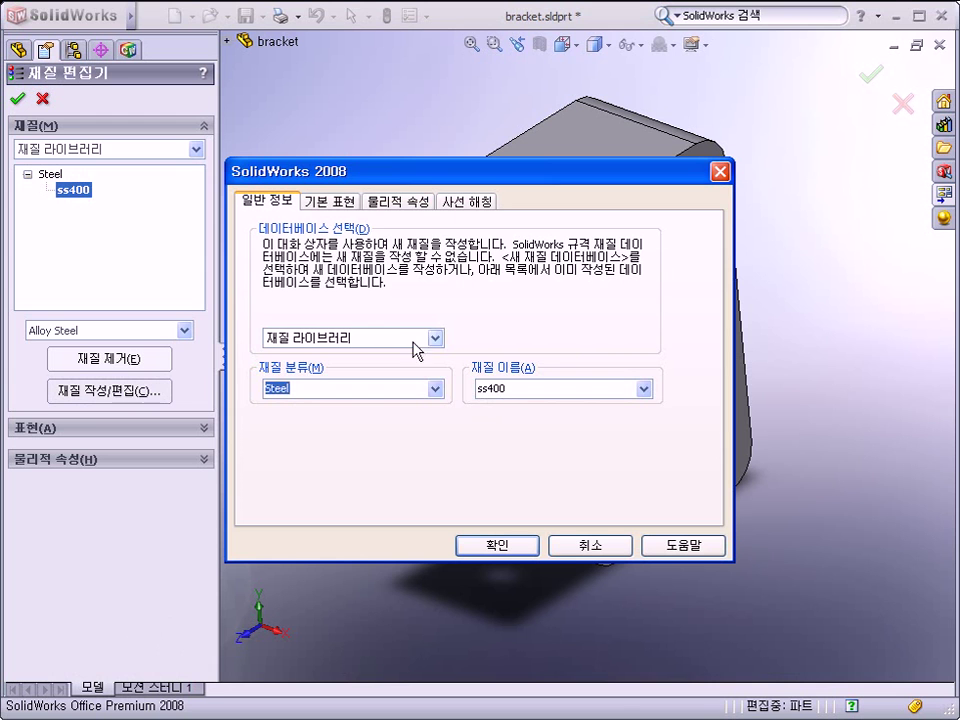
Set ss400's appearance to white high-gloss plastic (흰 고광택 플라스틱).
left_click(332, 205)
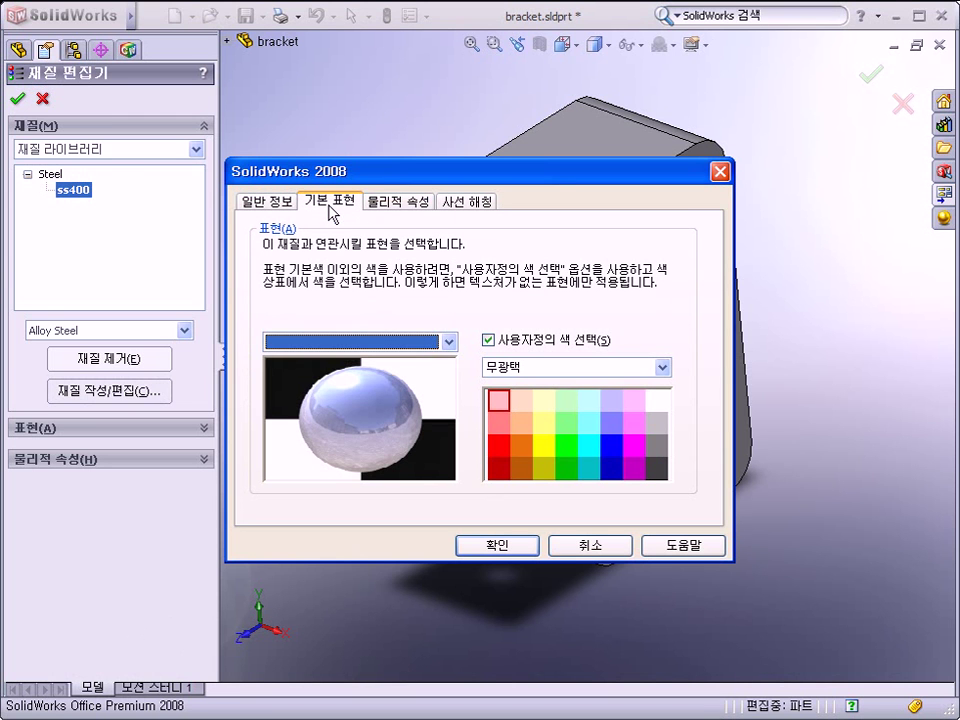
left_click(448, 341)
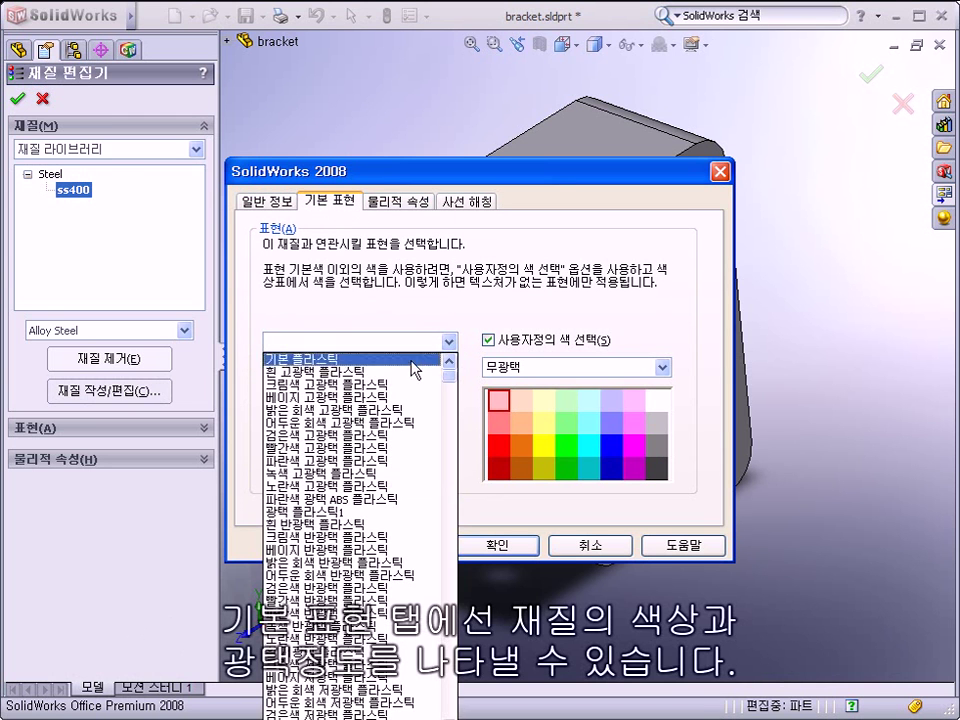
left_click(372, 411)
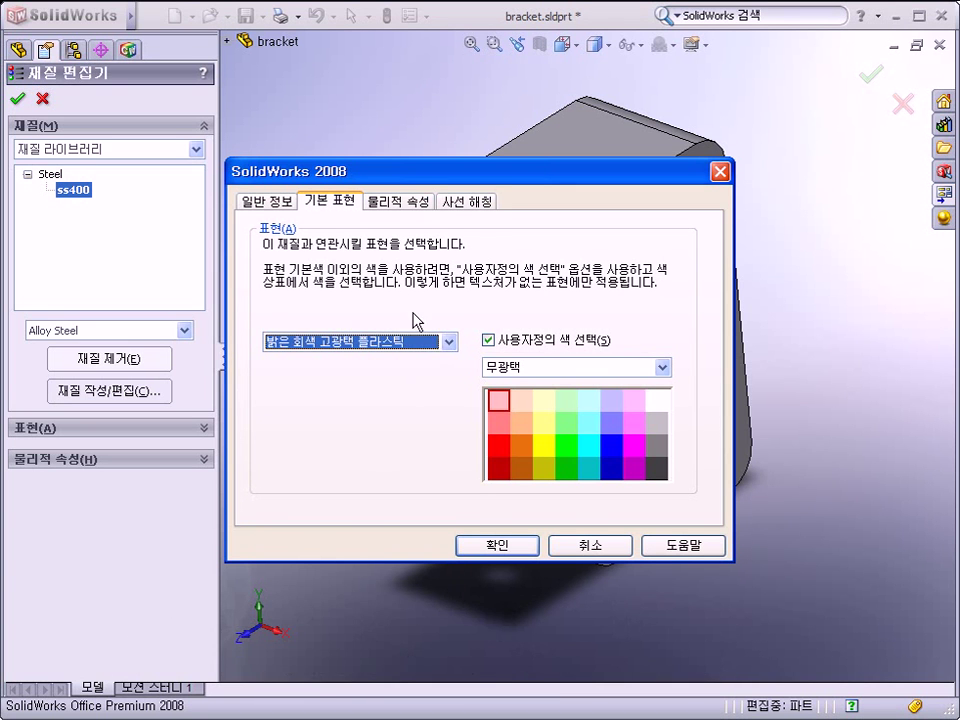
left_click(446, 344)
scroll(396, 390, "up", 2)
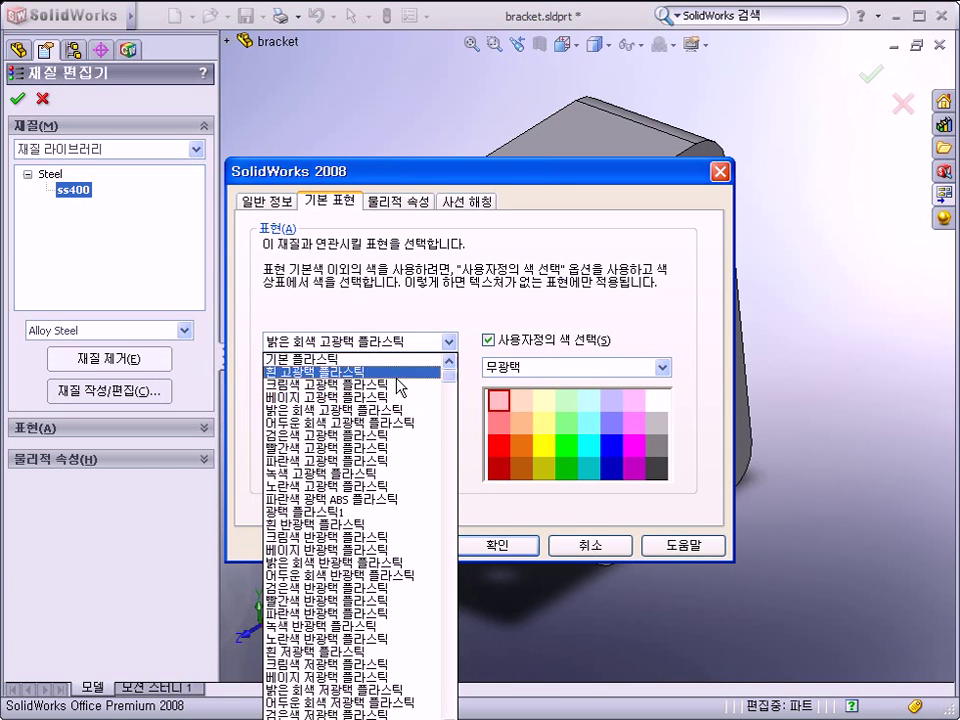
left_click(390, 359)
left_click(405, 343)
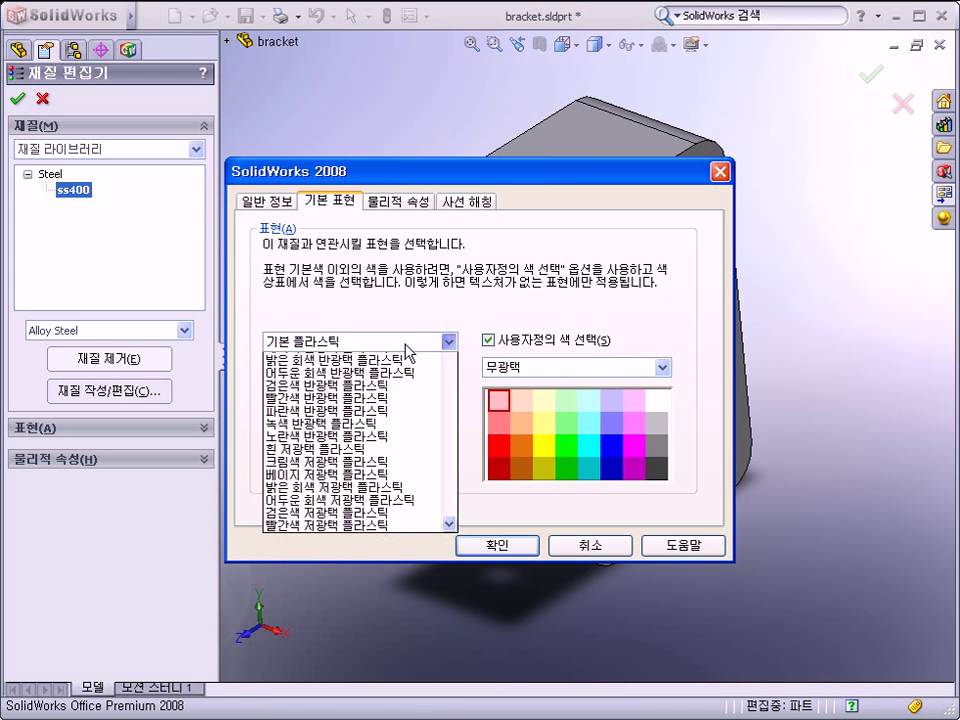
left_click(385, 373)
Change ss400's appearance to beige high-gloss plastic (베이지 고광택 플라스틱).
left_click(398, 201)
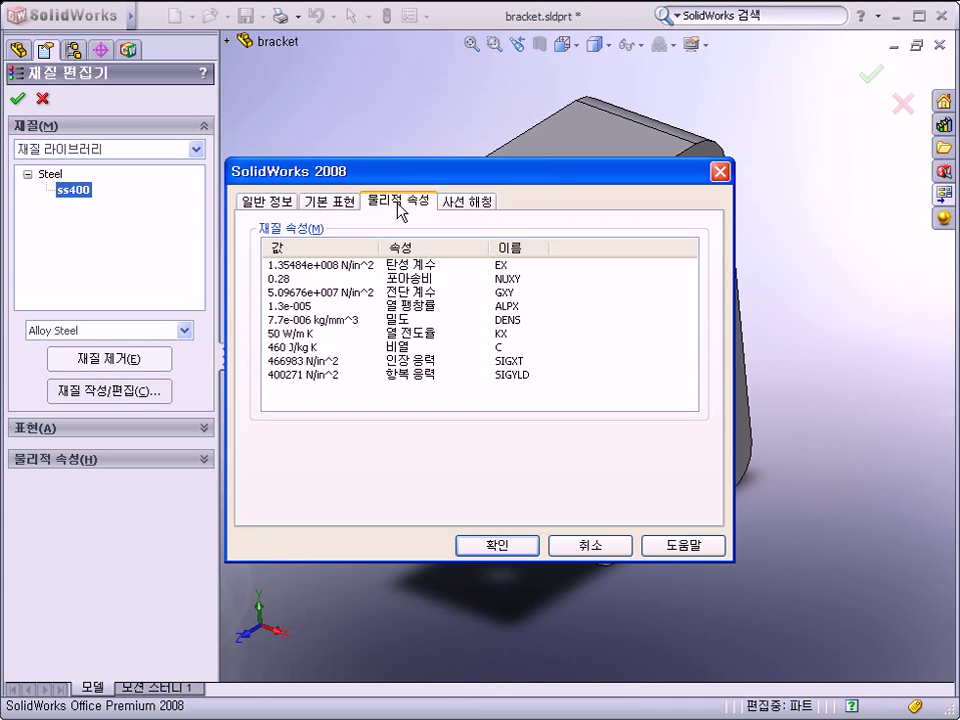
left_click(343, 201)
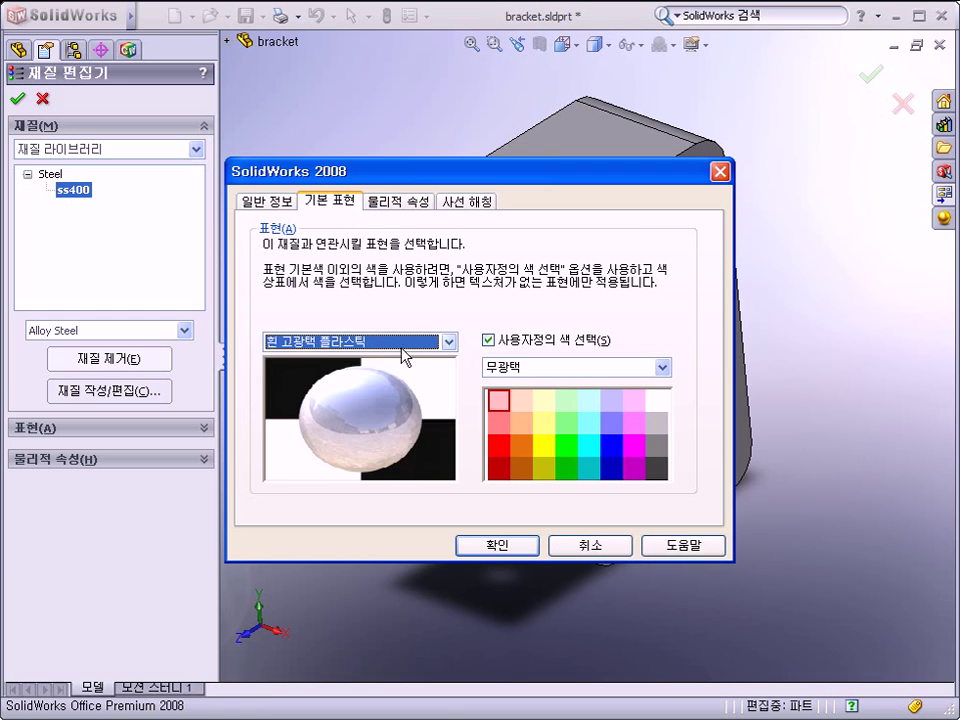
left_click(407, 343)
left_click(373, 385)
left_click(398, 202)
left_click(344, 202)
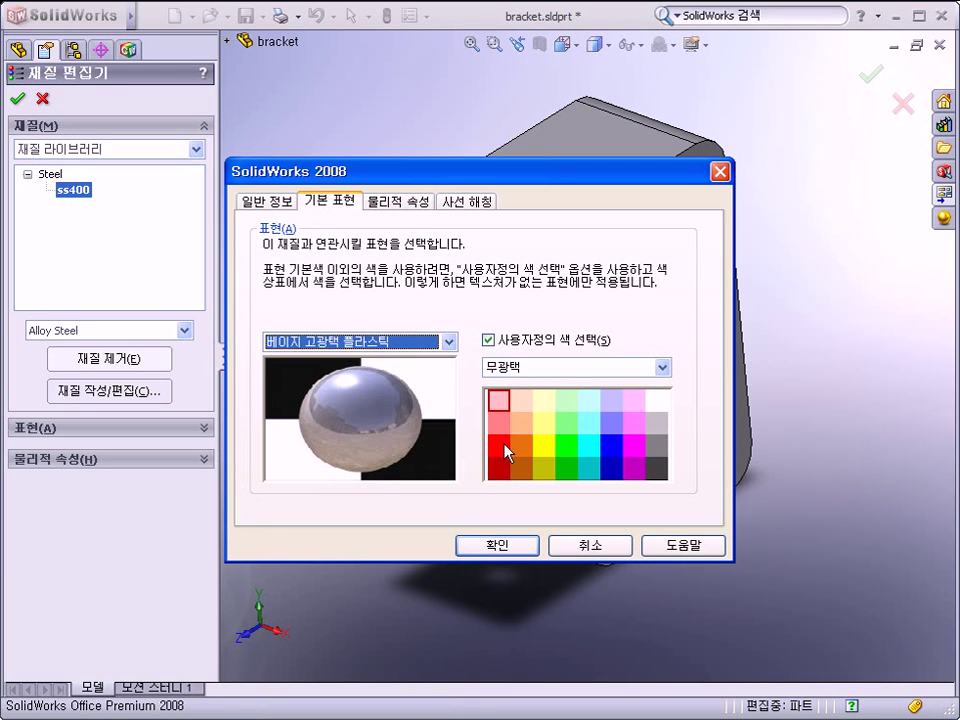
Give ss400 an orange custom colour and 광택 finish, then view its physical properties.
left_click(525, 453)
left_click(398, 202)
left_click(333, 202)
left_click(545, 368)
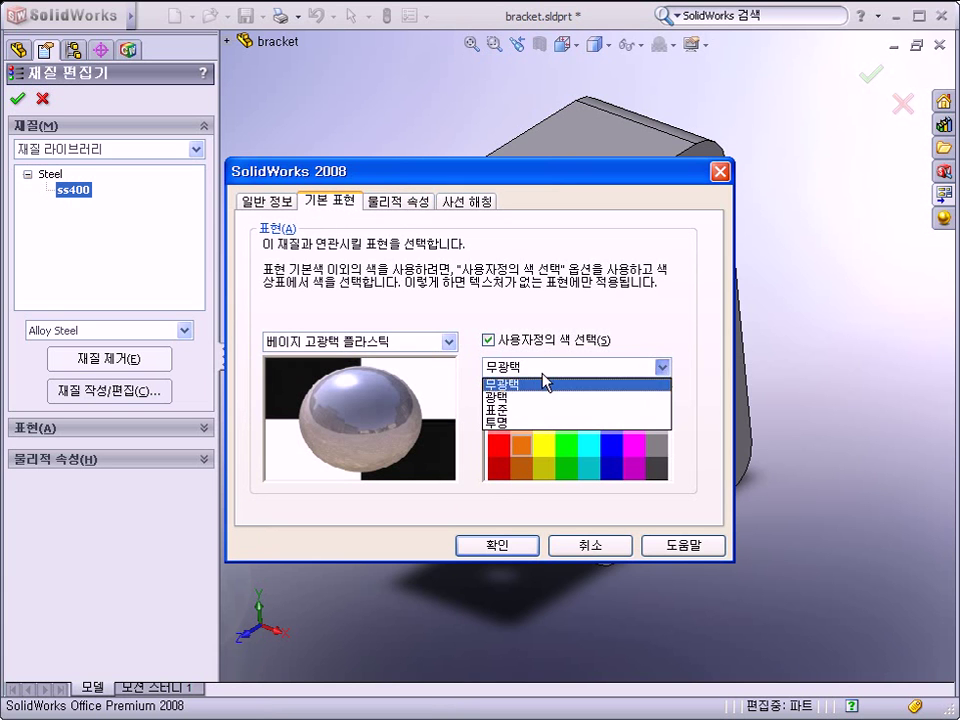
left_click(535, 399)
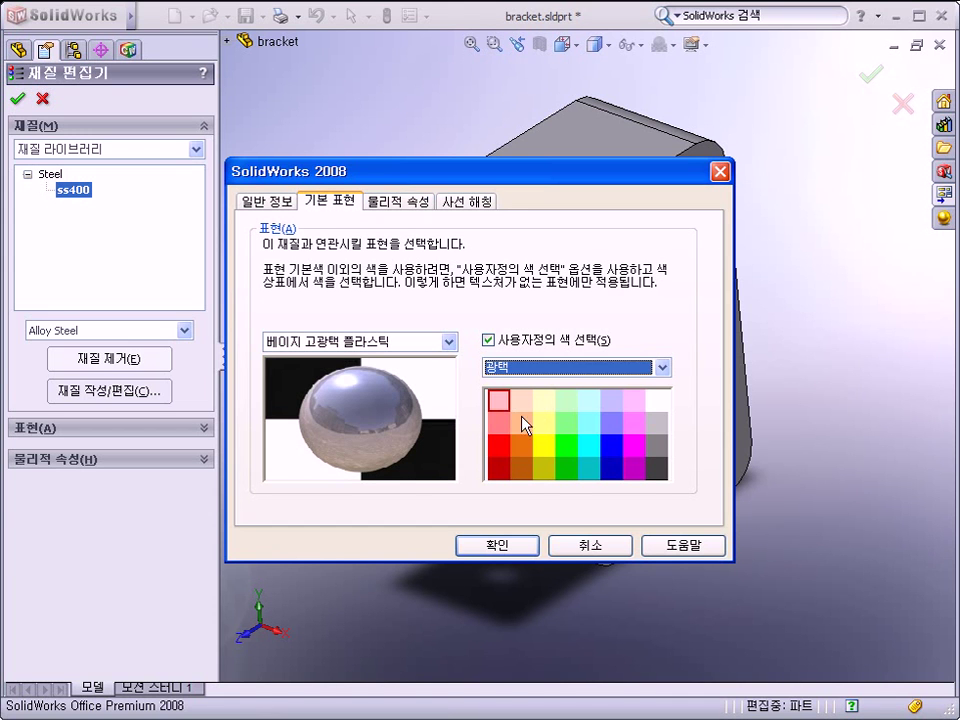
left_click(524, 446)
left_click(403, 203)
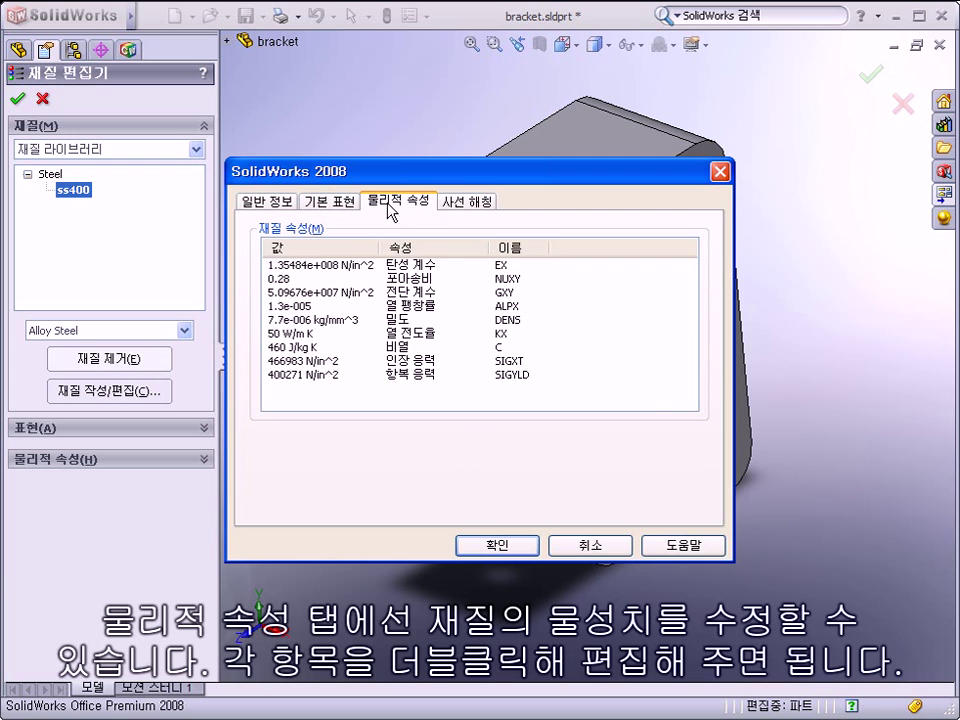
Step through ss400's property values, from elastic modulus down to yield strength.
left_click(331, 272)
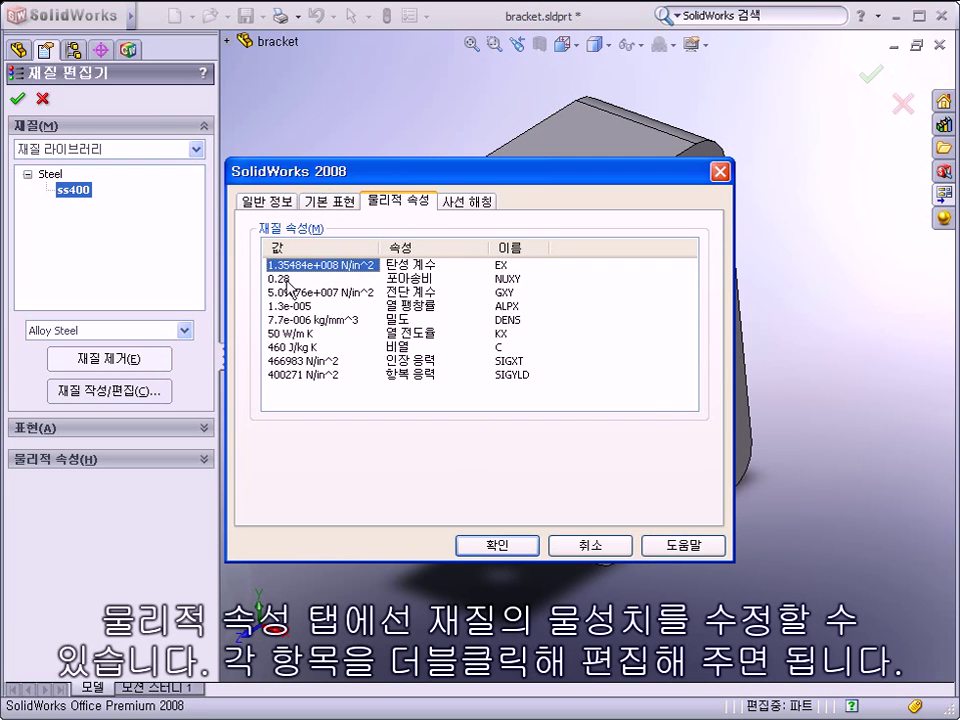
left_click(283, 279)
left_click(286, 292)
left_click(288, 306)
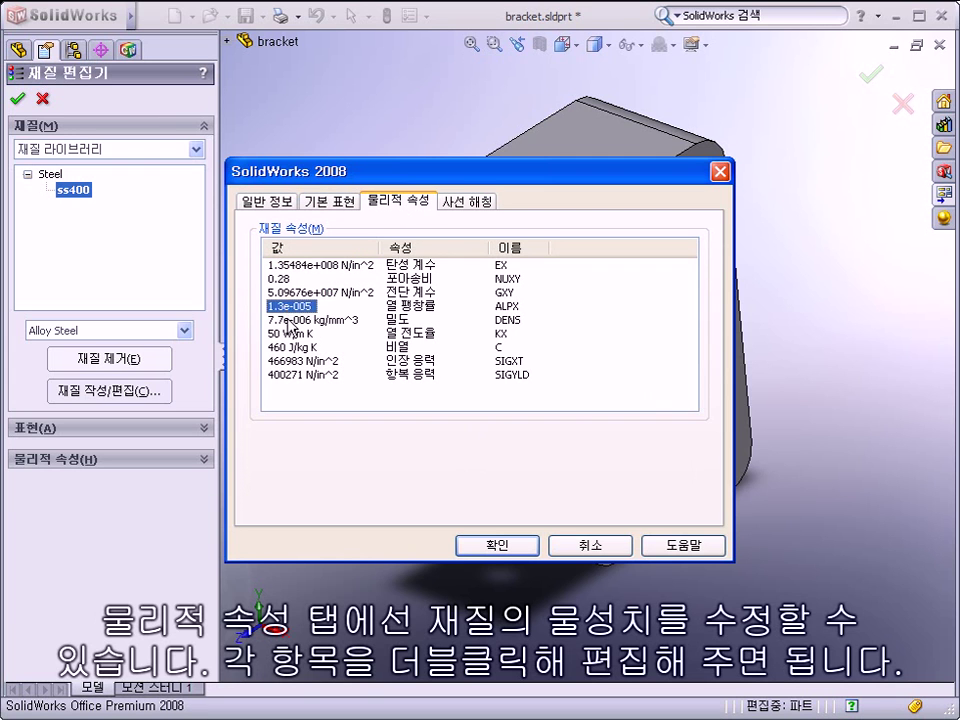
left_click(290, 320)
left_click(296, 333)
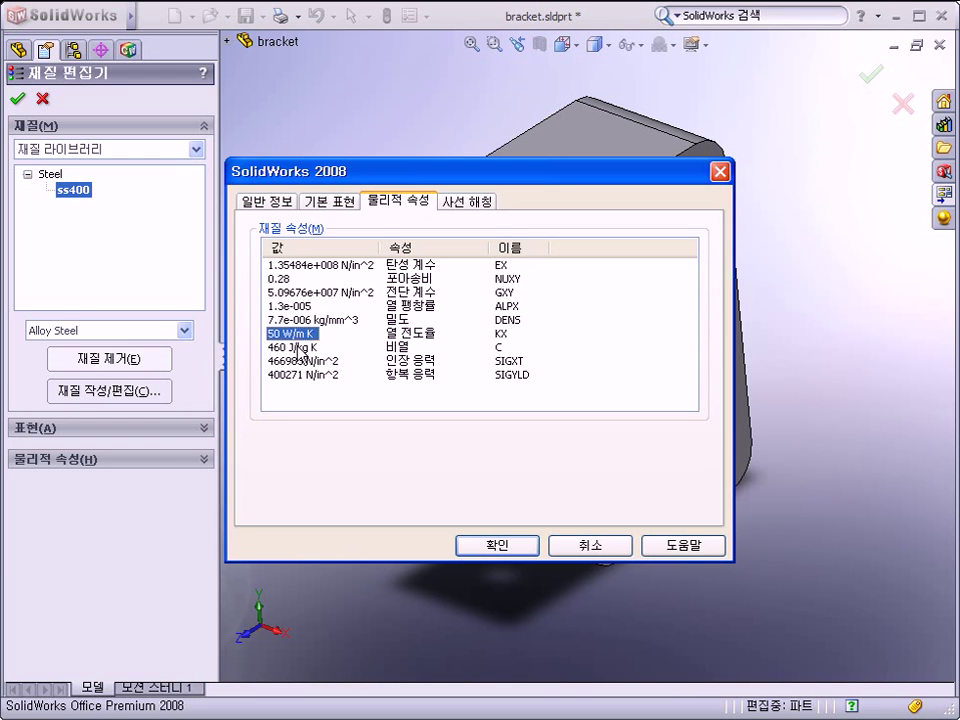
left_click(297, 336)
left_click(290, 360)
left_click(290, 361)
left_click(290, 374)
left_click(290, 375)
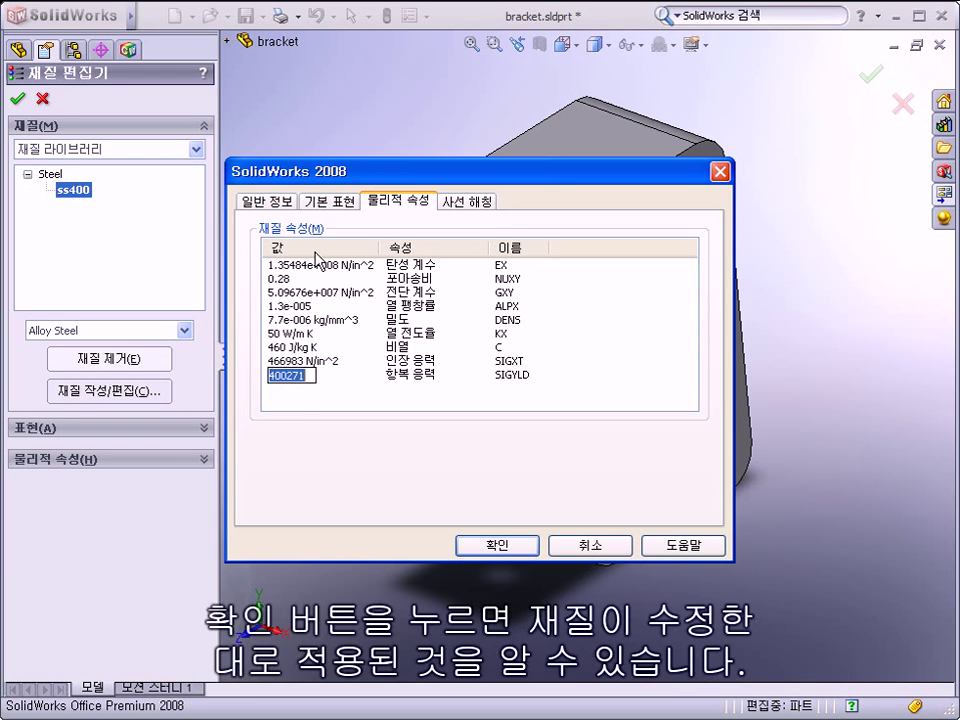
Save ss400 and apply it to the bracket, closing the Material Editor.
left_click(333, 201)
left_click(270, 201)
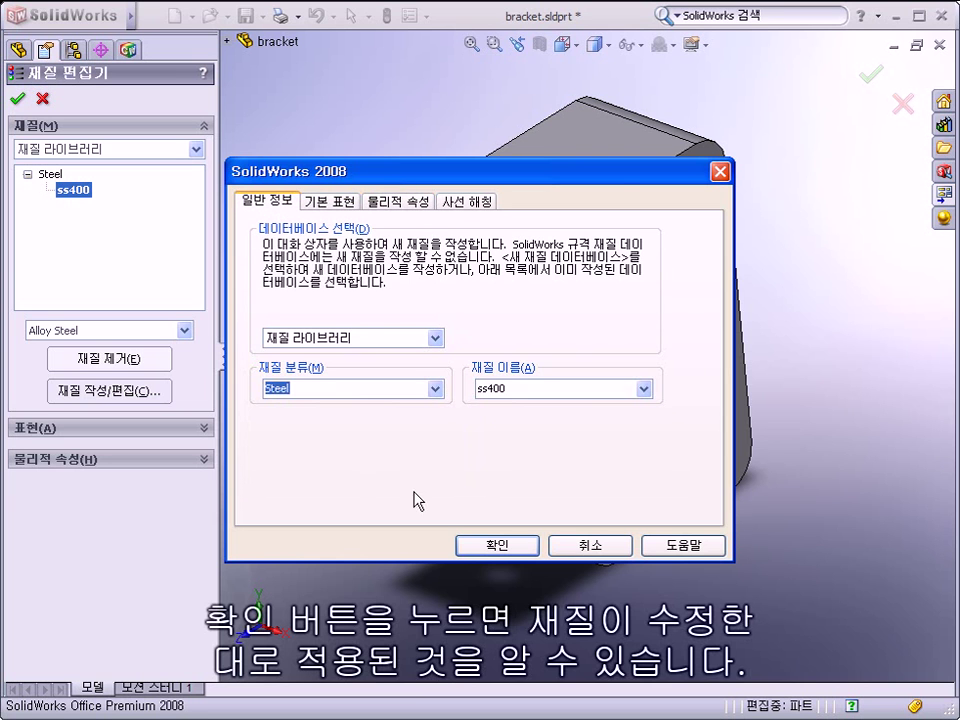
left_click(497, 545)
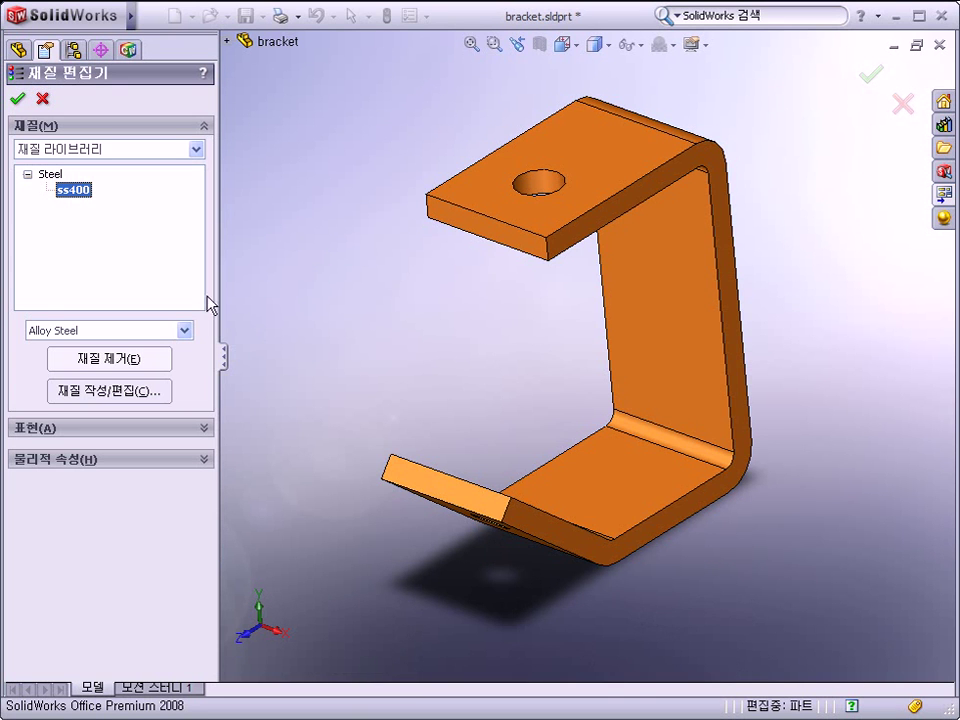
left_click(17, 98)
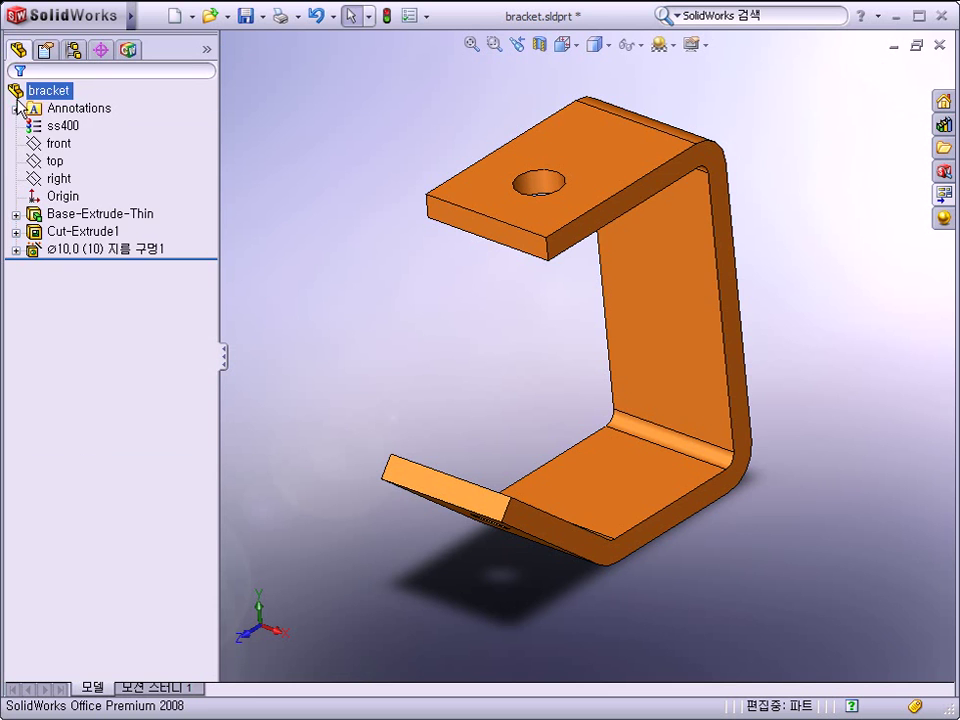
mouse_move(399, 328)
middle_mouse_down()
mouse_move(436, 319)
mouse_move(414, 347)
middle_mouse_up()
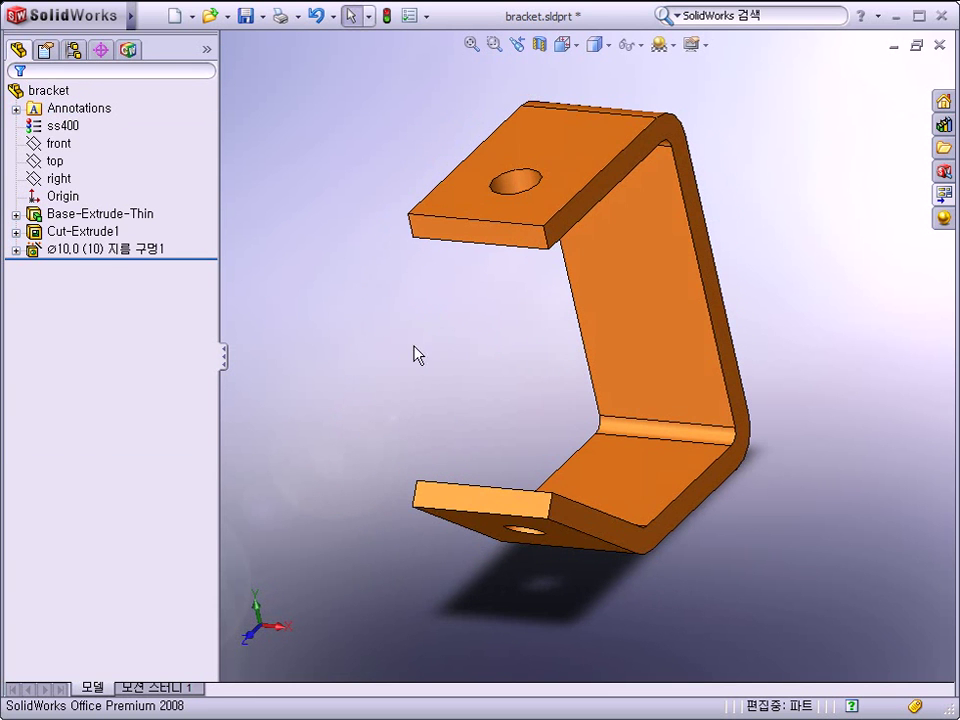
Reopen the material editor from ss400 and switch to the built-in SolidWorks materials library.
right_click(58, 127)
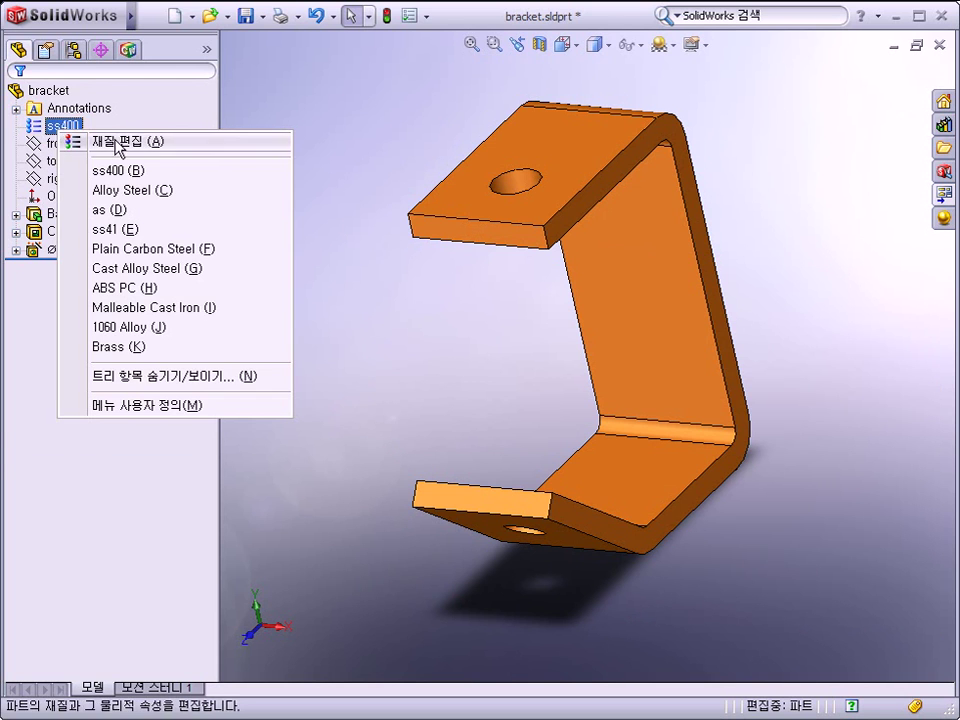
left_click(119, 142)
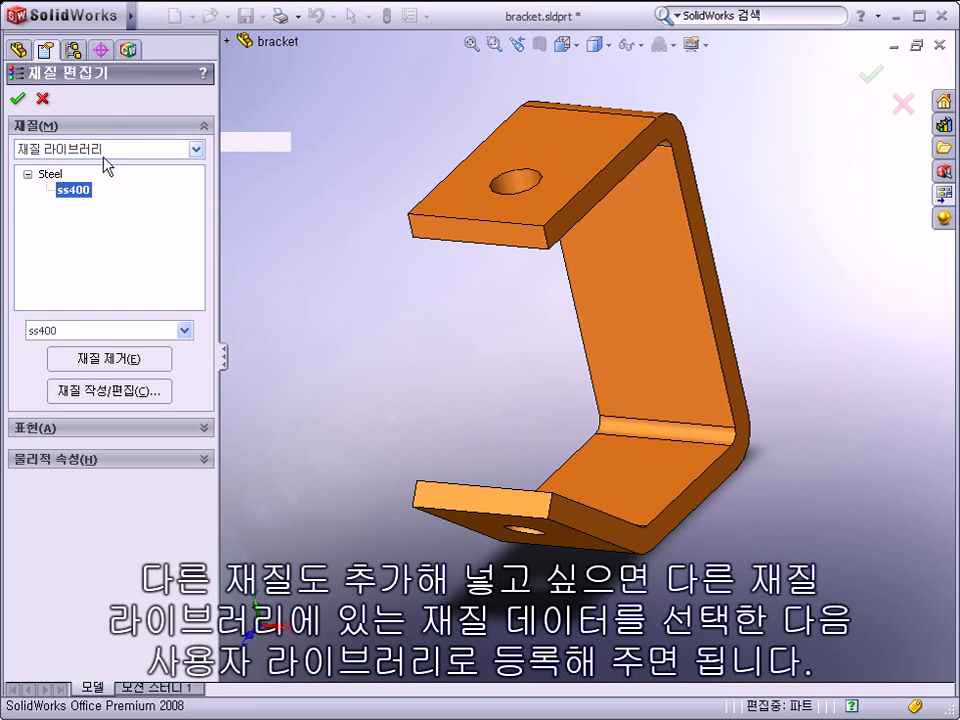
left_click(112, 149)
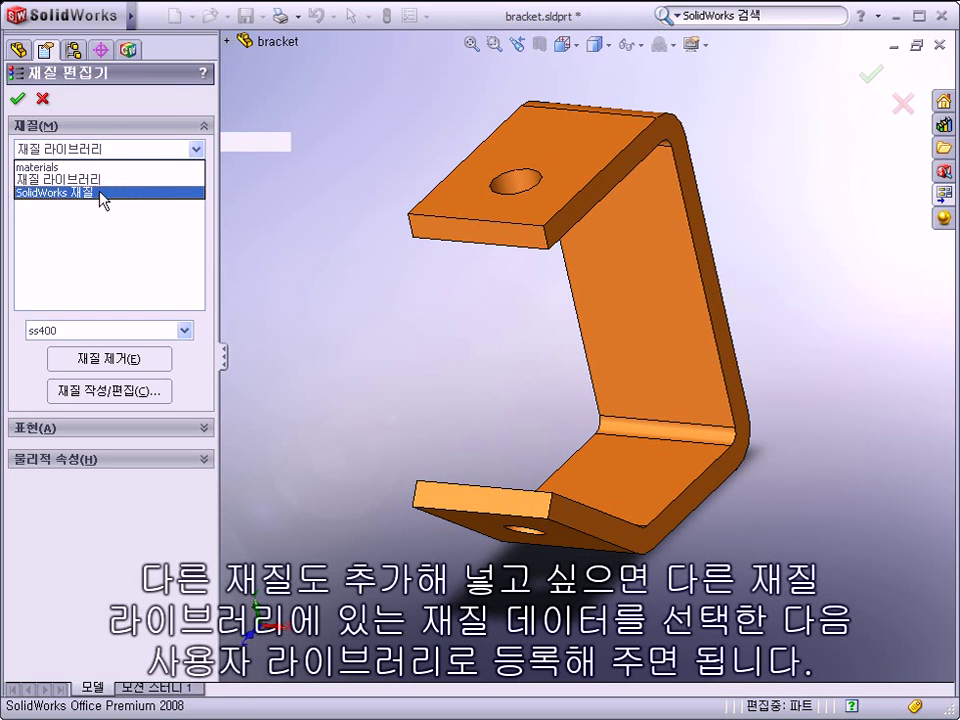
left_click(100, 194)
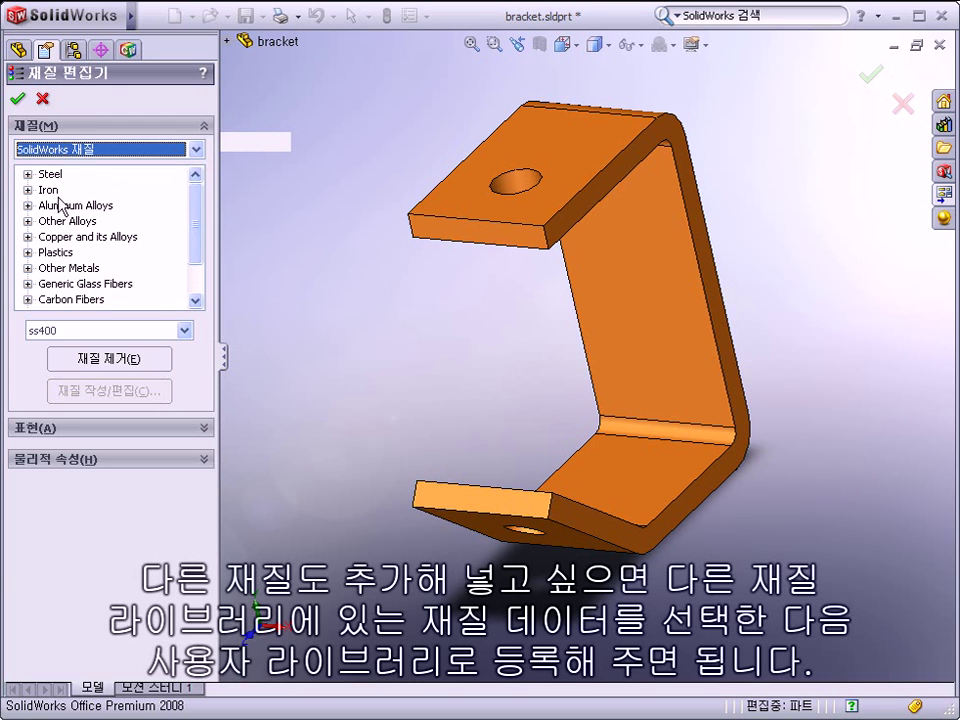
Browse Steel, Iron and Aluminum Alloys, then select 2018 Alloy for the bracket.
left_click(27, 175)
left_click_drag(197, 214, 195, 257)
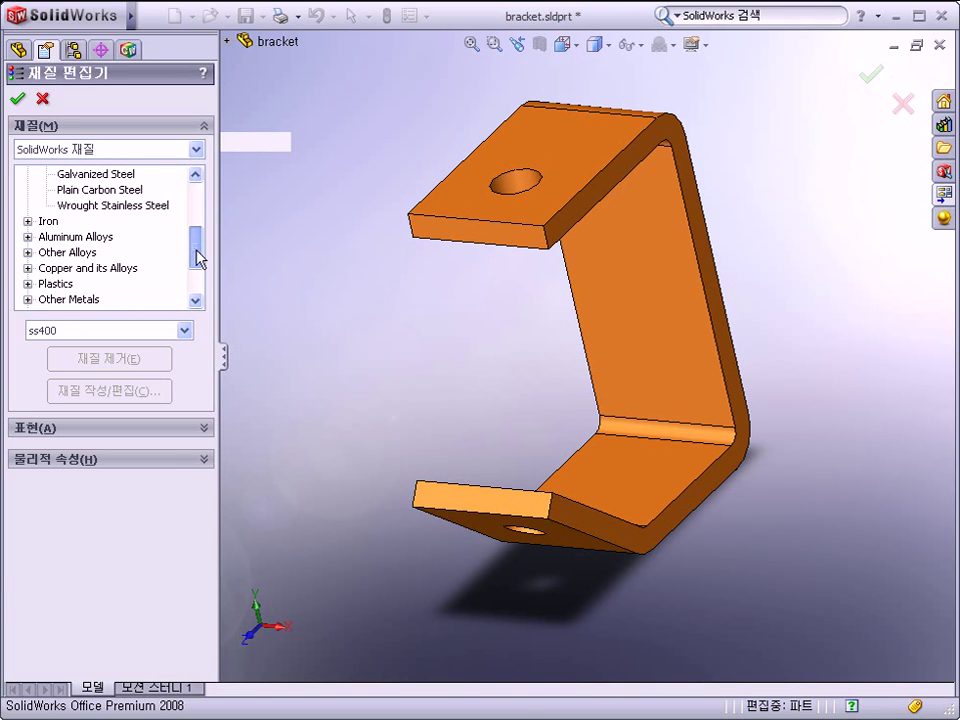
left_click(27, 221)
left_click(27, 221)
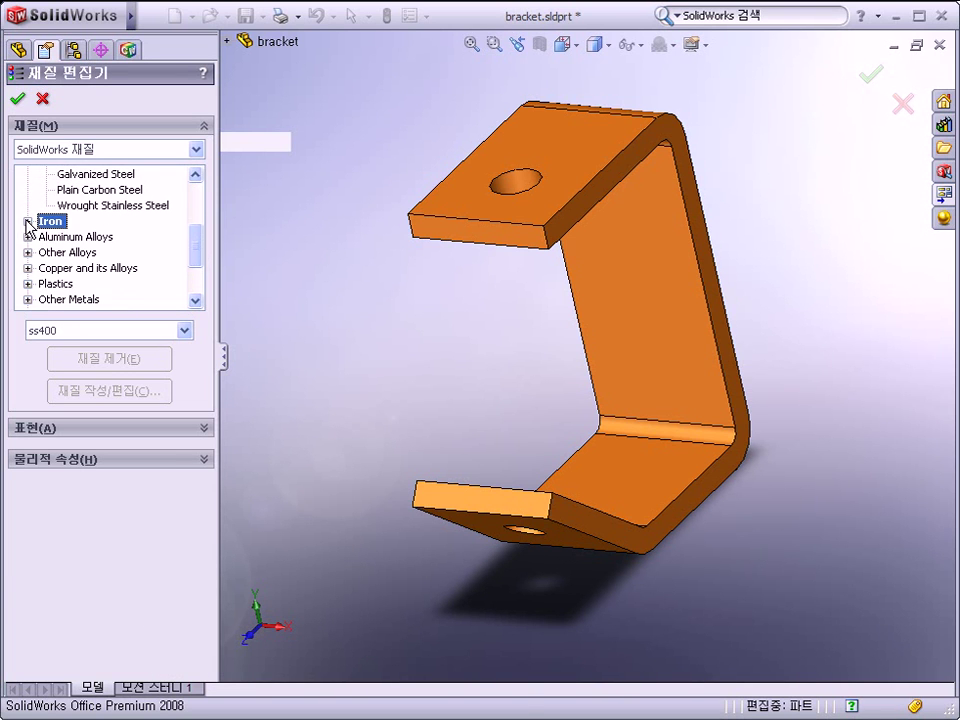
left_click(27, 236)
mouse_move(195, 246)
left_mouse_down()
mouse_move(195, 255)
mouse_move(195, 193)
left_mouse_up()
left_click(27, 174)
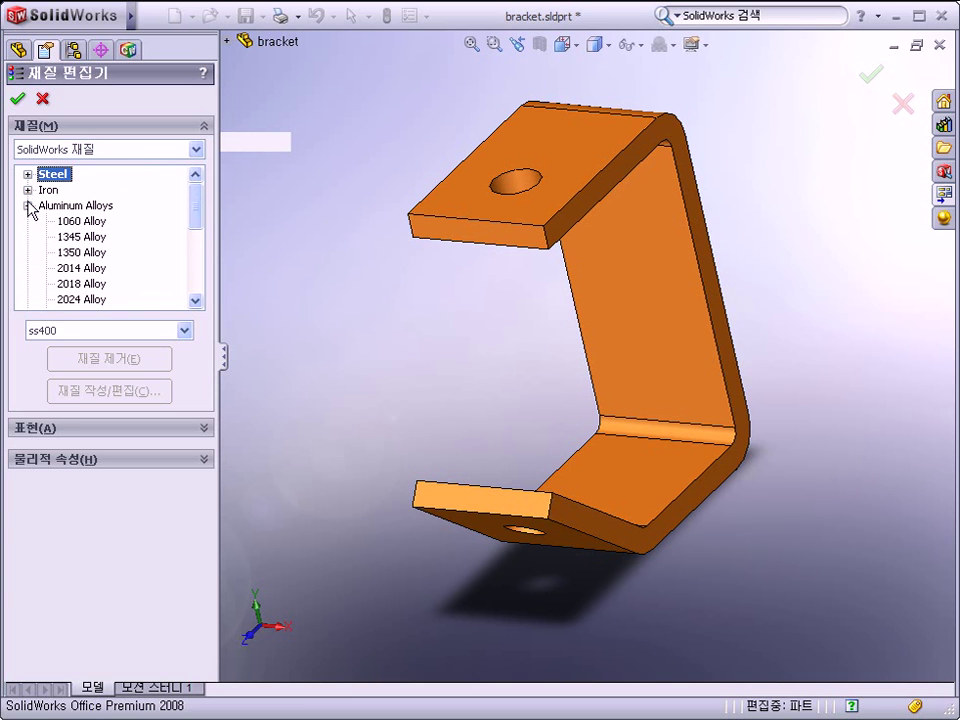
left_click(27, 205)
left_click_drag(199, 260, 198, 280)
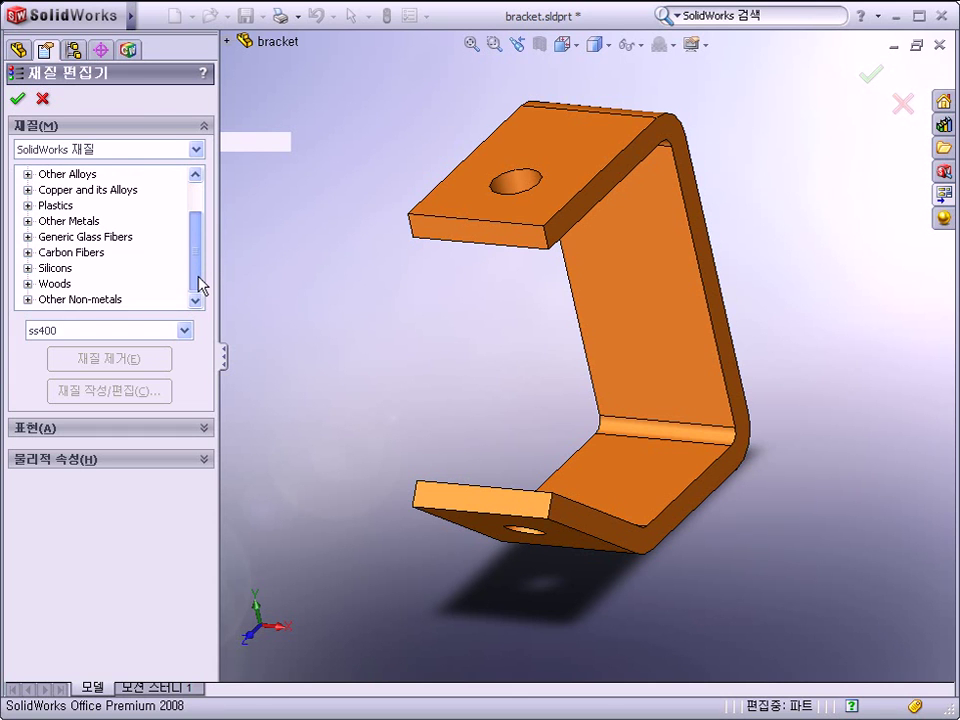
left_click_drag(199, 279, 201, 247)
left_click(28, 205)
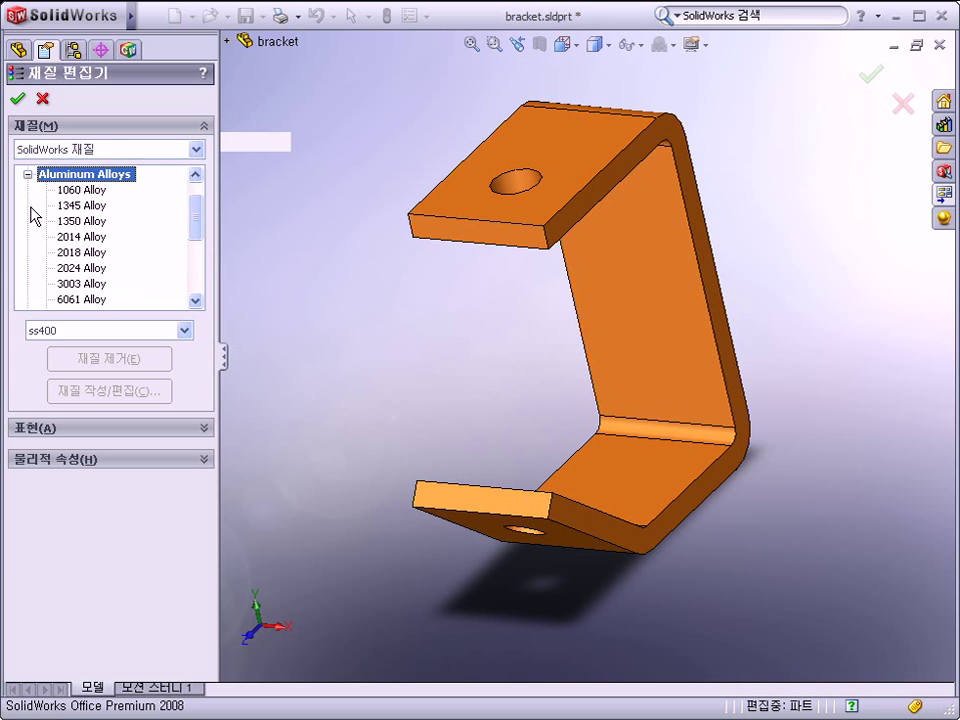
left_click(94, 252)
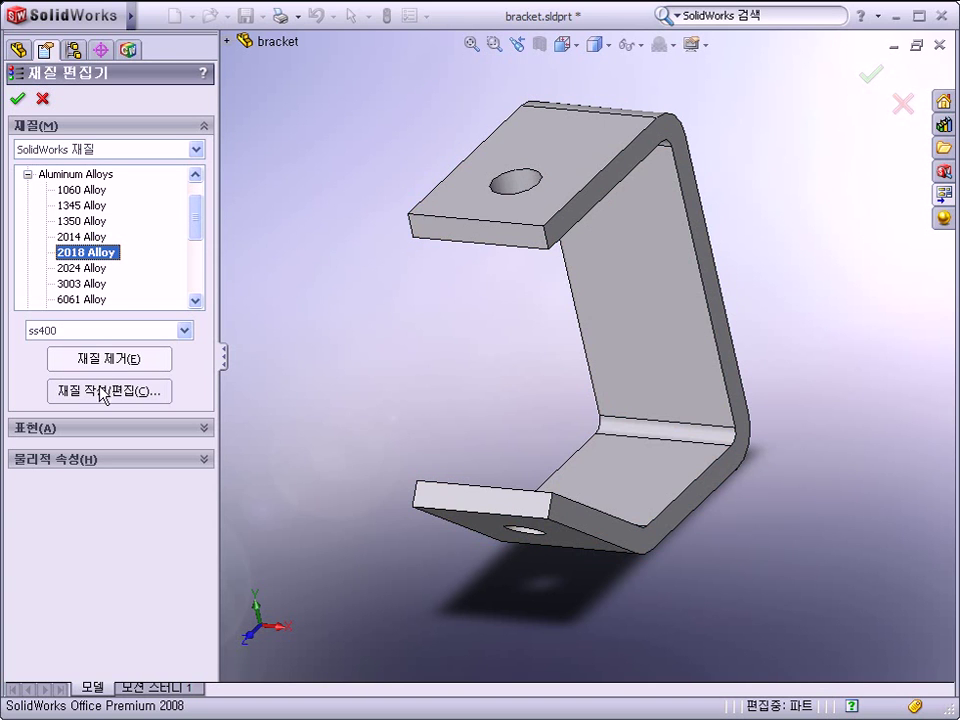
Start a custom material from 2018 Alloy named aluminum in the 재질 라이브러리 database.
left_click(104, 392)
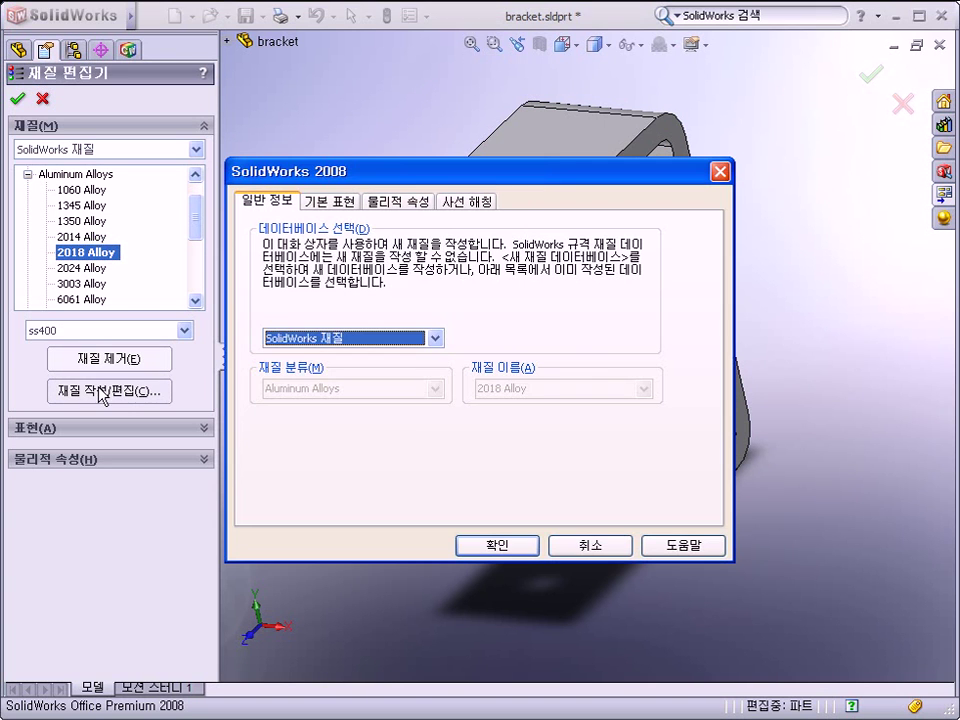
left_click(349, 340)
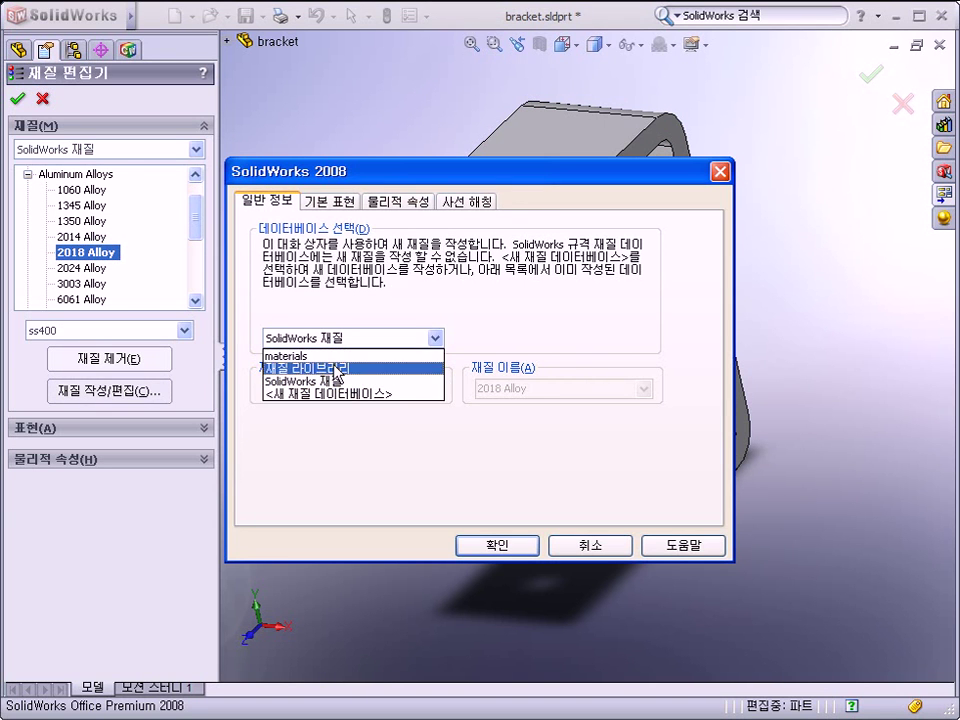
left_click(345, 368)
left_click(504, 391)
type("al")
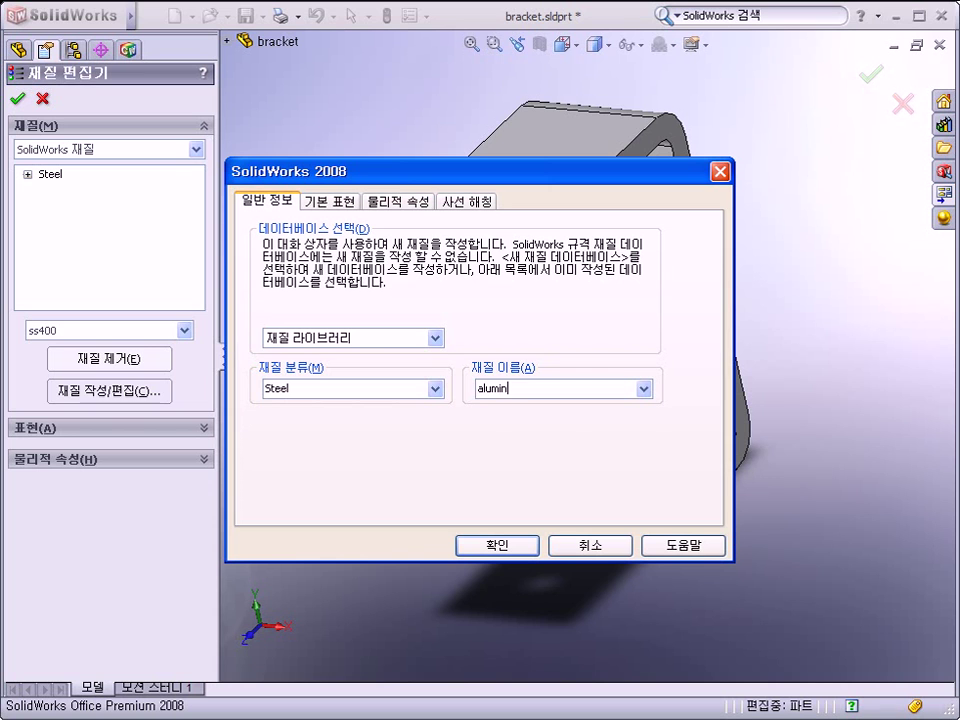
type("uminum")
Review the aluminum material's appearance, property and crosshatch tabs, then save it and close the editor.
left_click(336, 204)
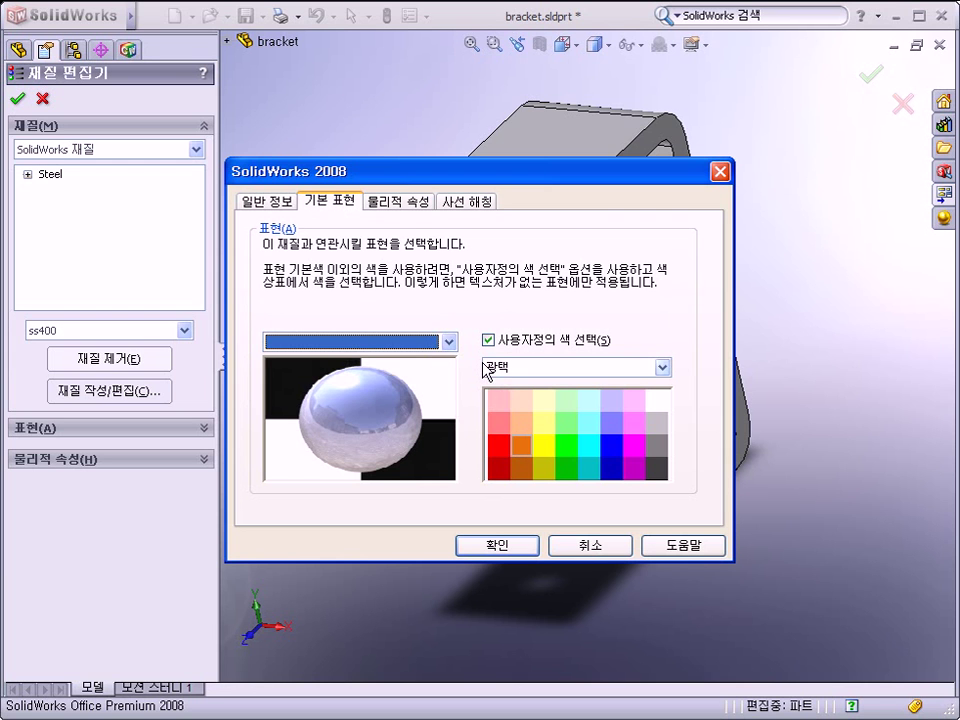
left_click(421, 205)
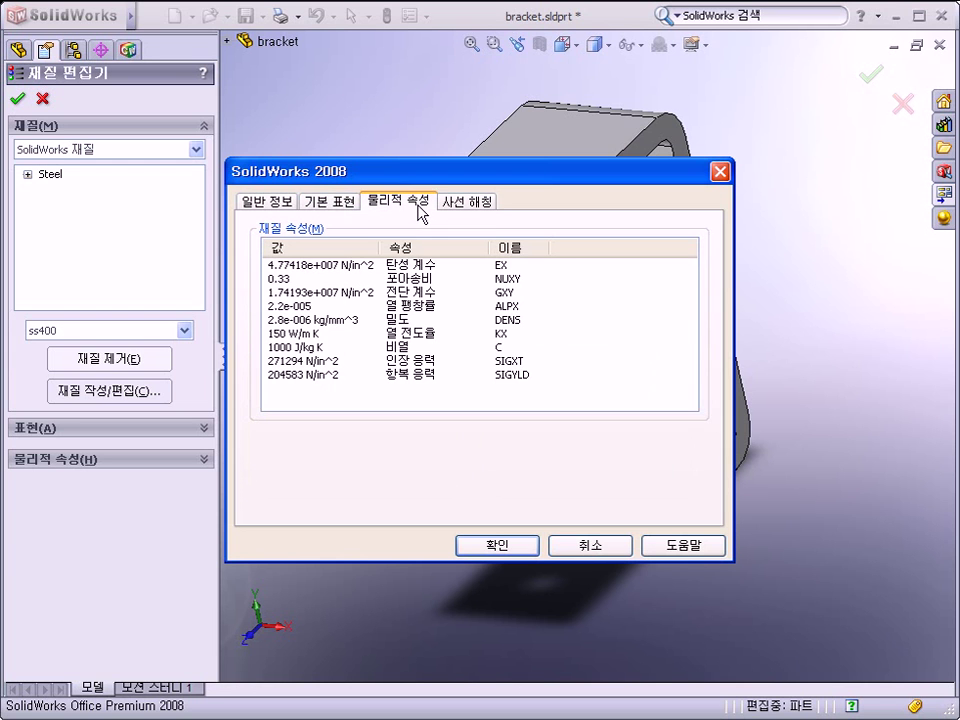
left_click(452, 200)
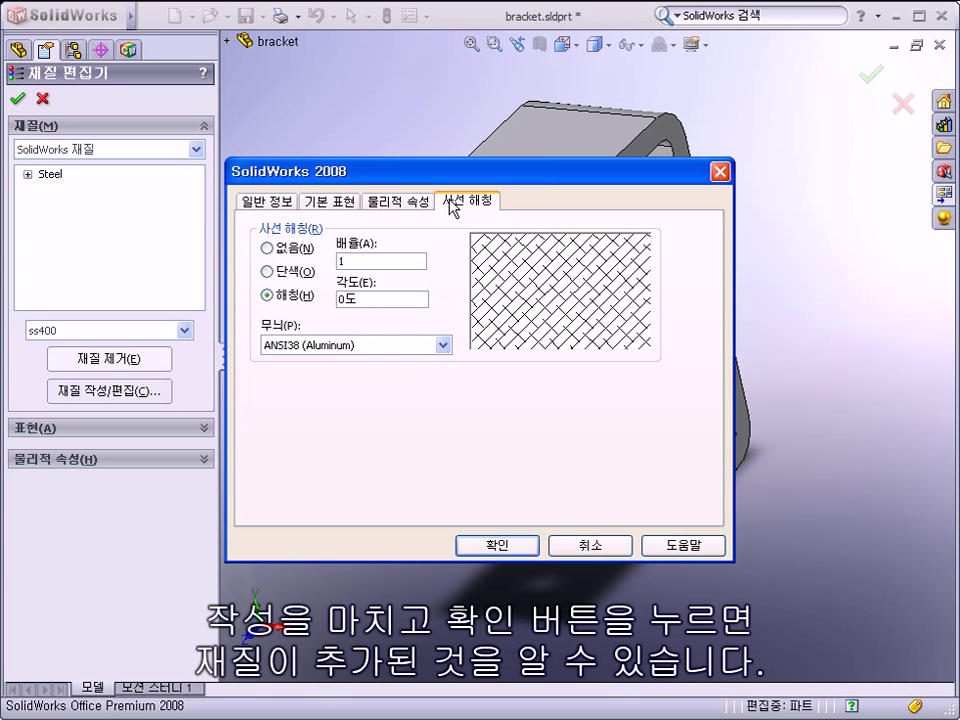
left_click(276, 204)
left_click(315, 202)
left_click(278, 202)
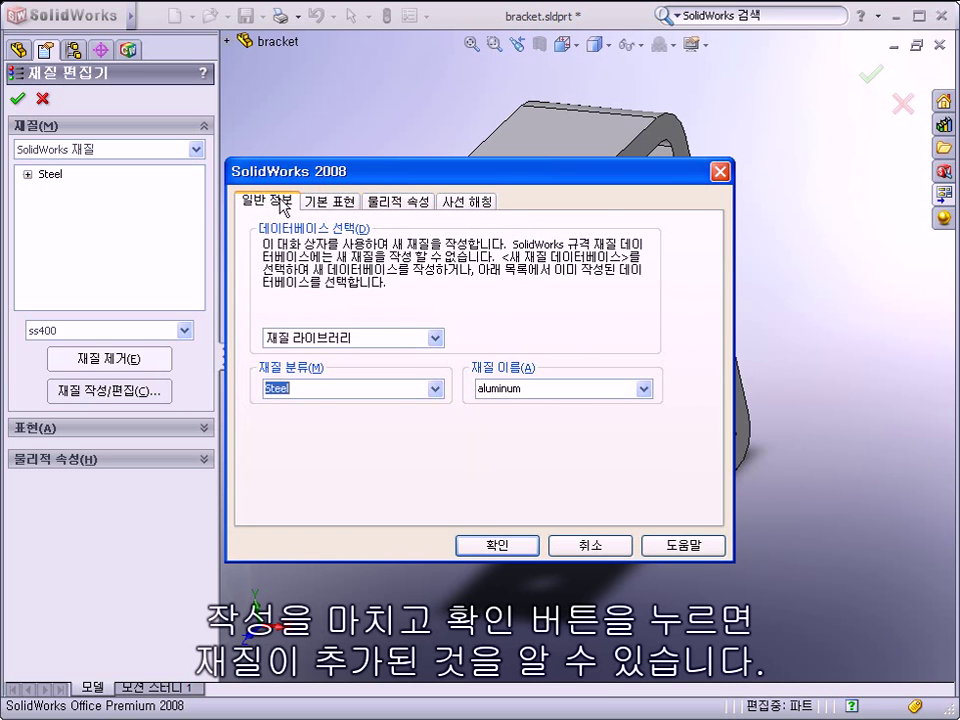
left_click(499, 544)
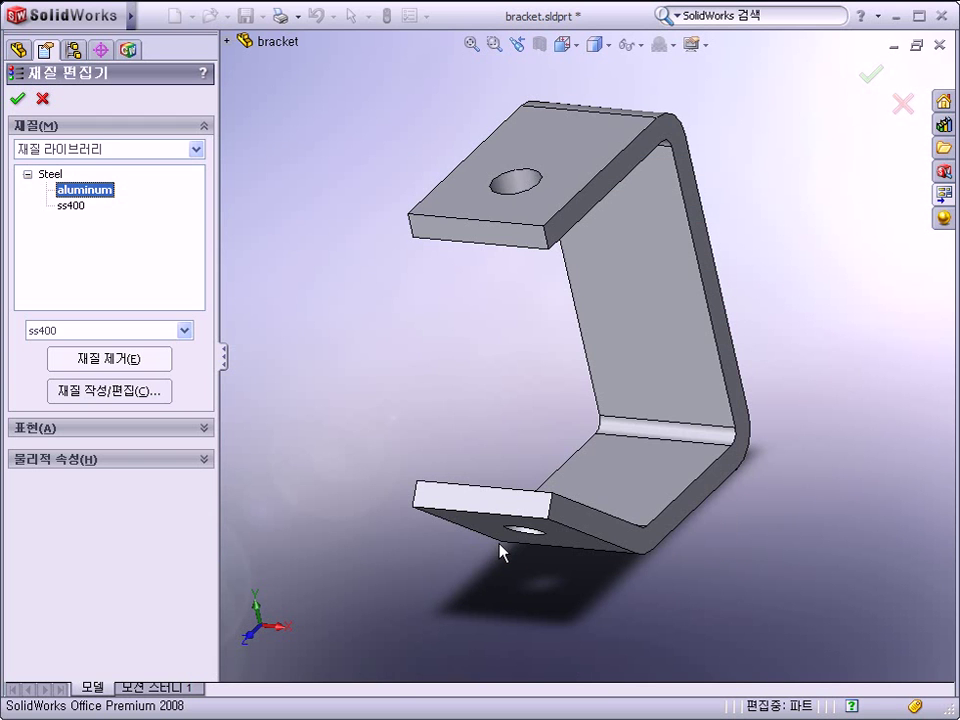
left_click(19, 101)
Reopen the material editor from the aluminum entry and view the custom material library.
mouse_move(296, 300)
middle_mouse_down()
mouse_move(368, 309)
mouse_move(450, 301)
mouse_move(323, 257)
middle_mouse_up()
left_click(78, 127)
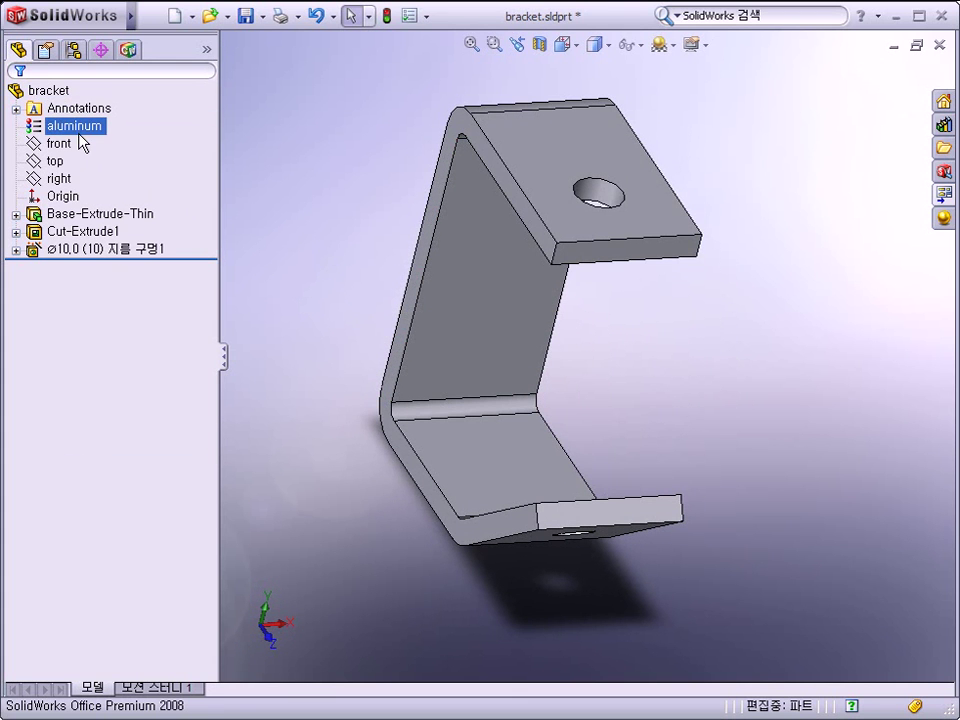
right_click(80, 130)
left_click(131, 140)
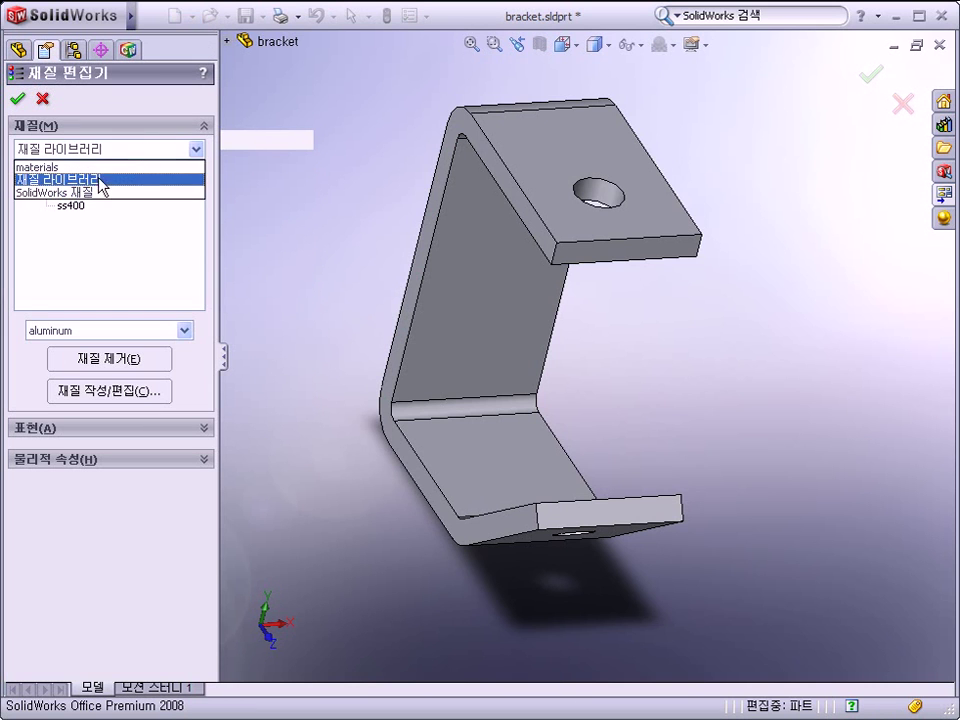
left_click(98, 191)
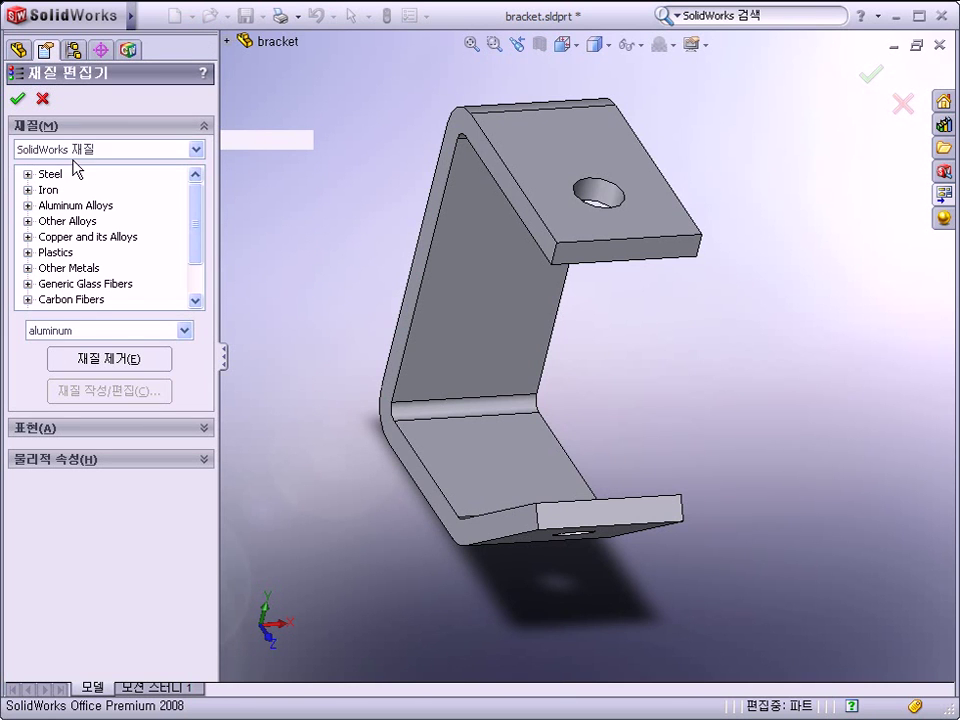
left_click(80, 152)
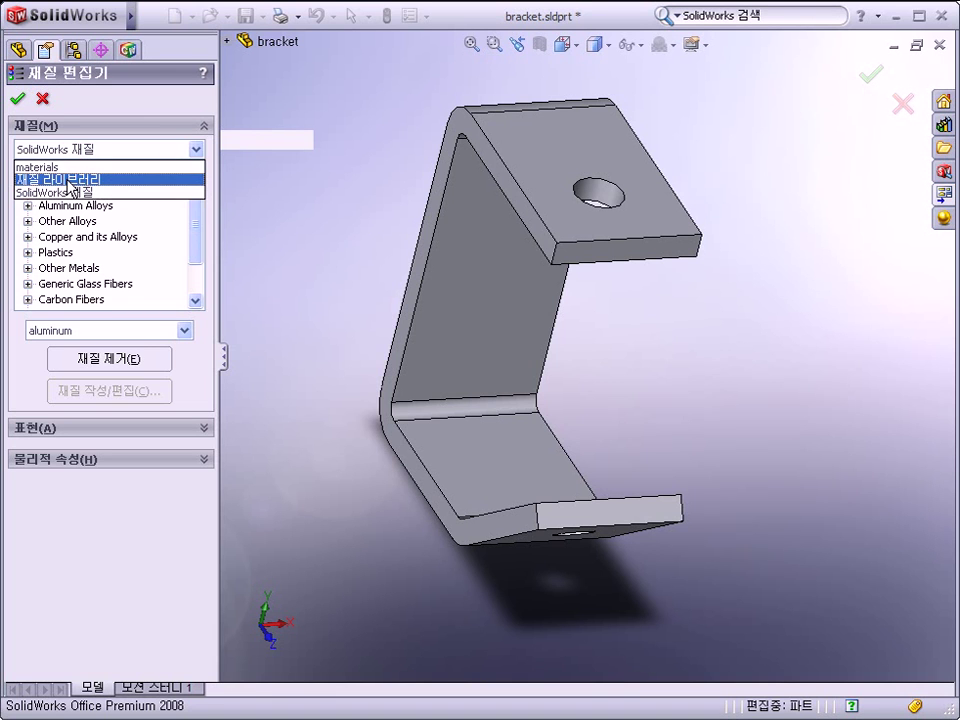
left_click(70, 185)
Check the custom Steel group, then return to SolidWorks materials and expand Woods.
left_click(28, 175)
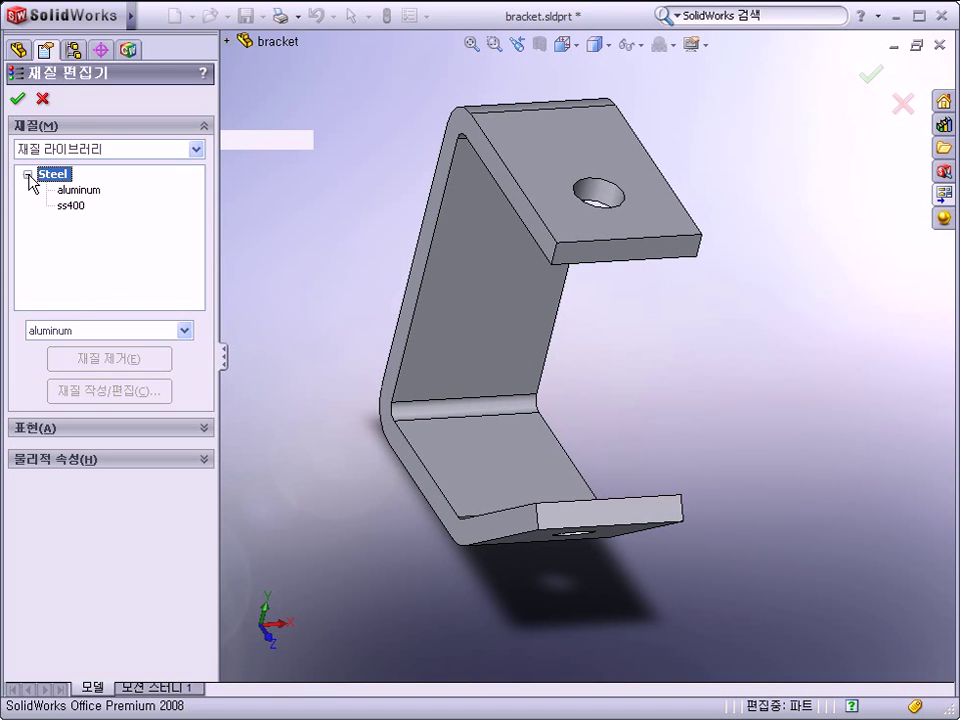
left_click(28, 175)
left_click(28, 175)
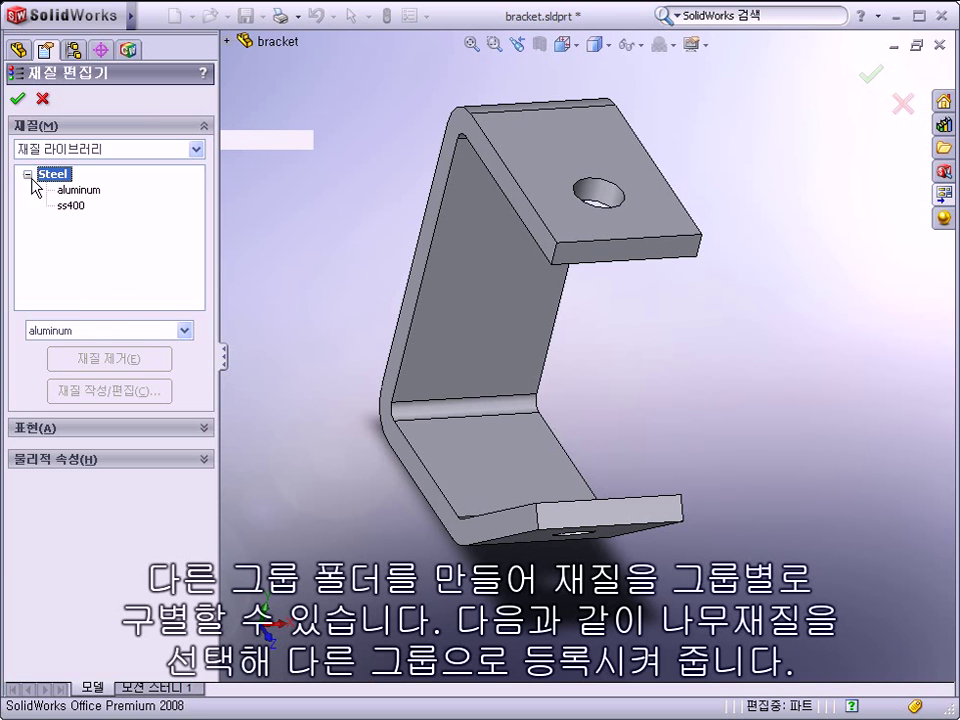
left_click(70, 149)
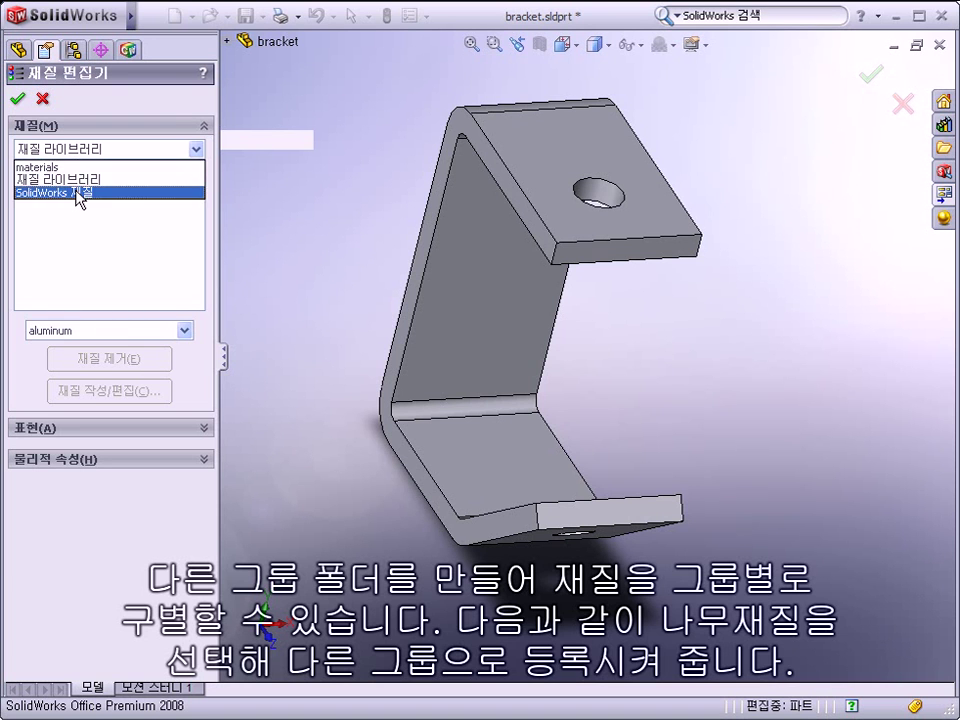
left_click(78, 195)
left_click_drag(197, 238, 198, 285)
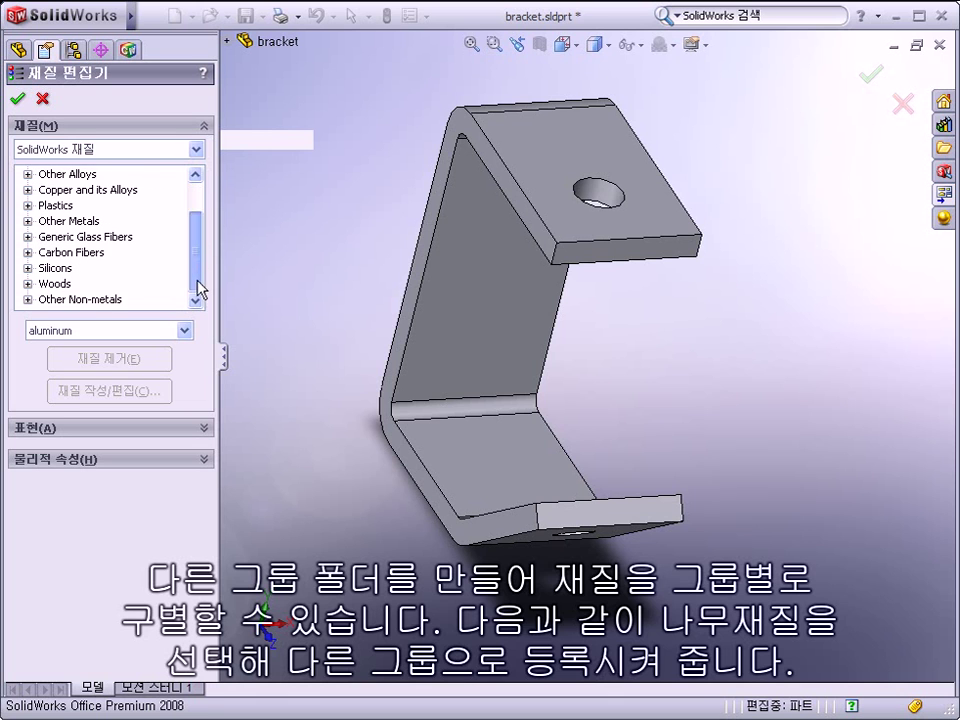
left_click(29, 284)
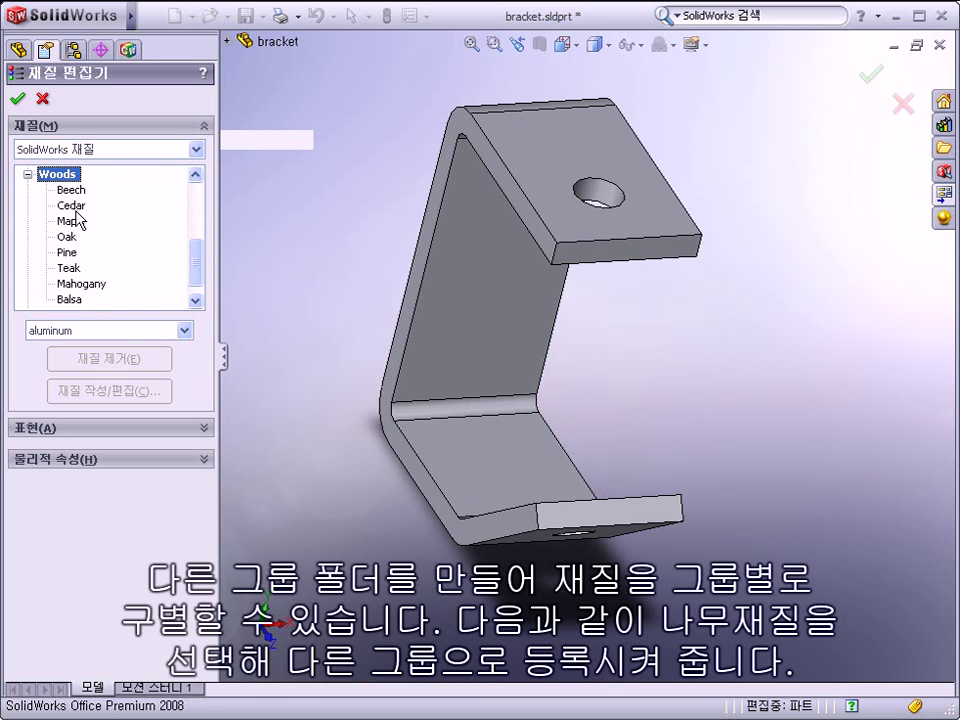
Apply Cedar wood to the bracket and start a new material in the 재질 라이브러리 database.
left_click(73, 206)
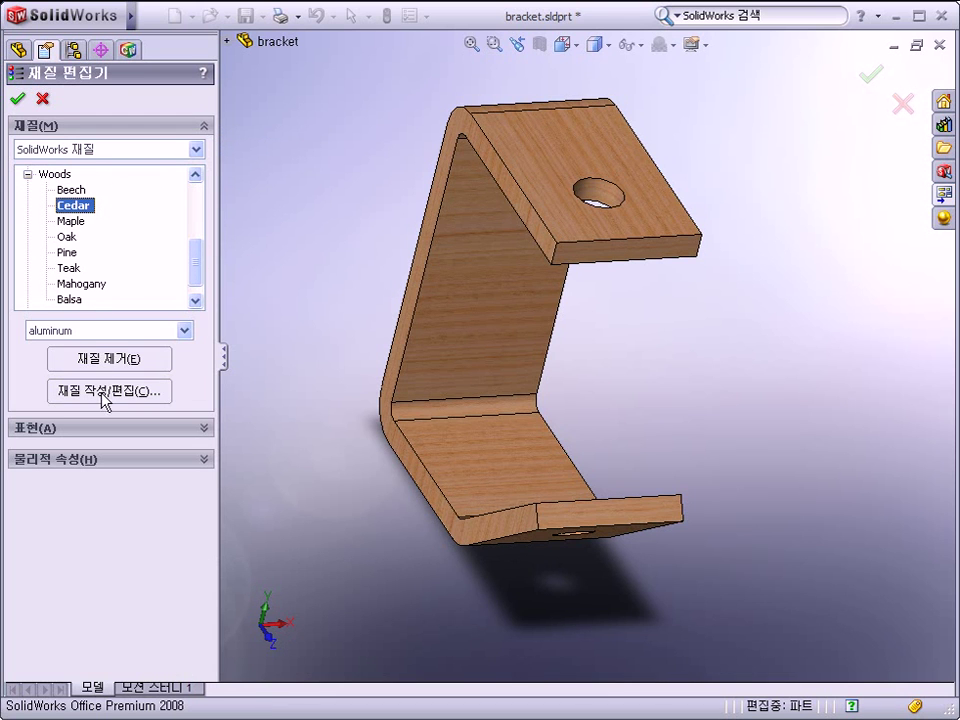
left_click(104, 398)
left_click(370, 340)
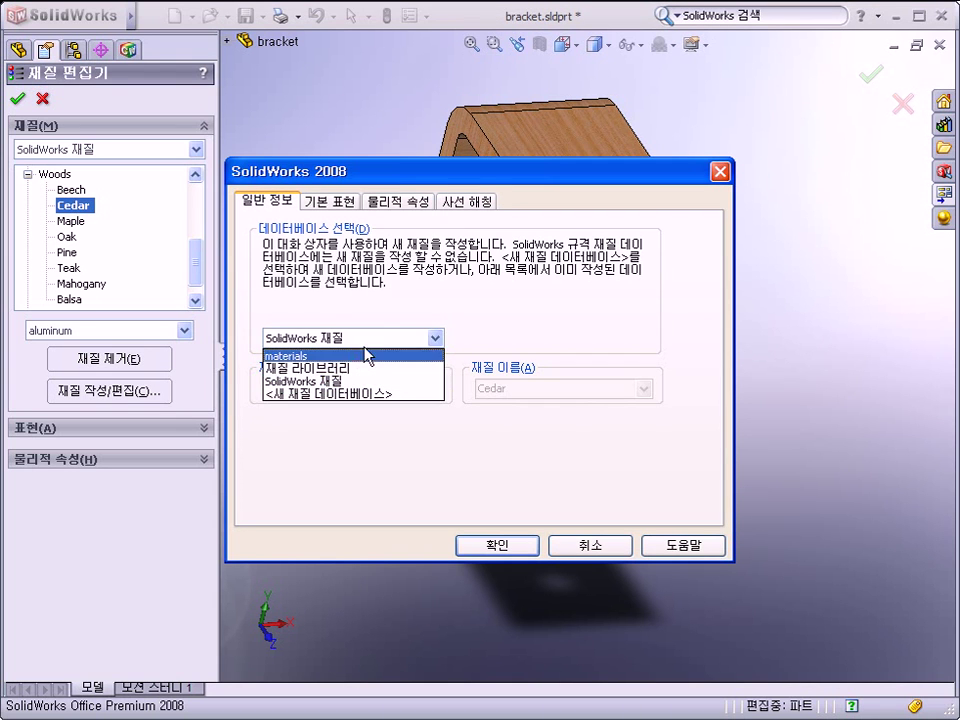
left_click(350, 370)
Create the material Wood-1 in a new Wood category and save it to the library.
left_click(353, 389)
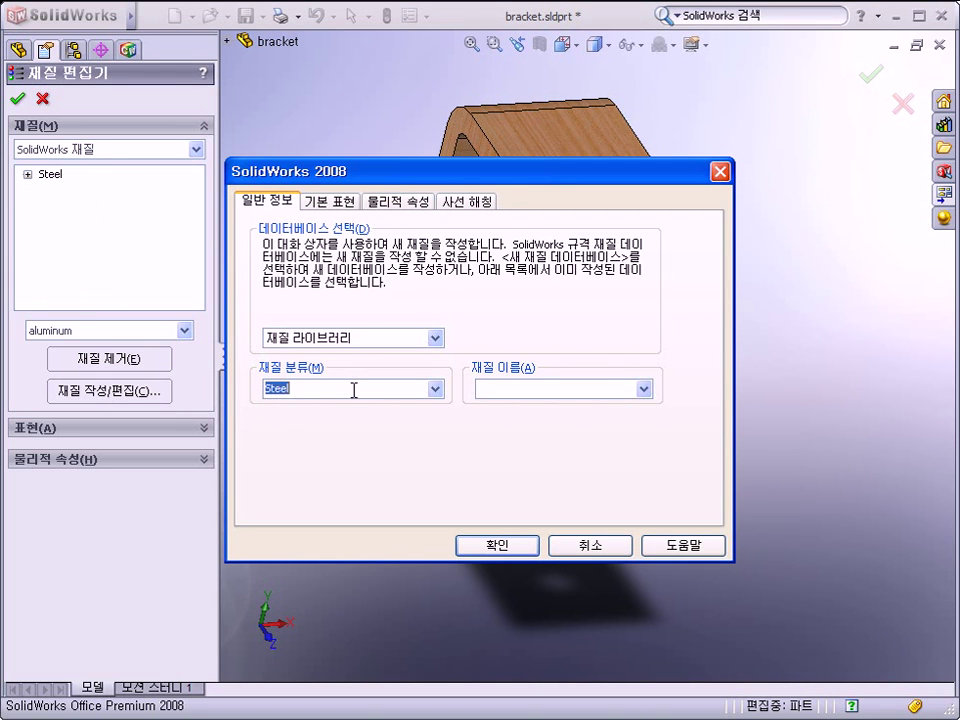
left_click(435, 389)
left_click(377, 403)
type("w")
left_click(539, 386)
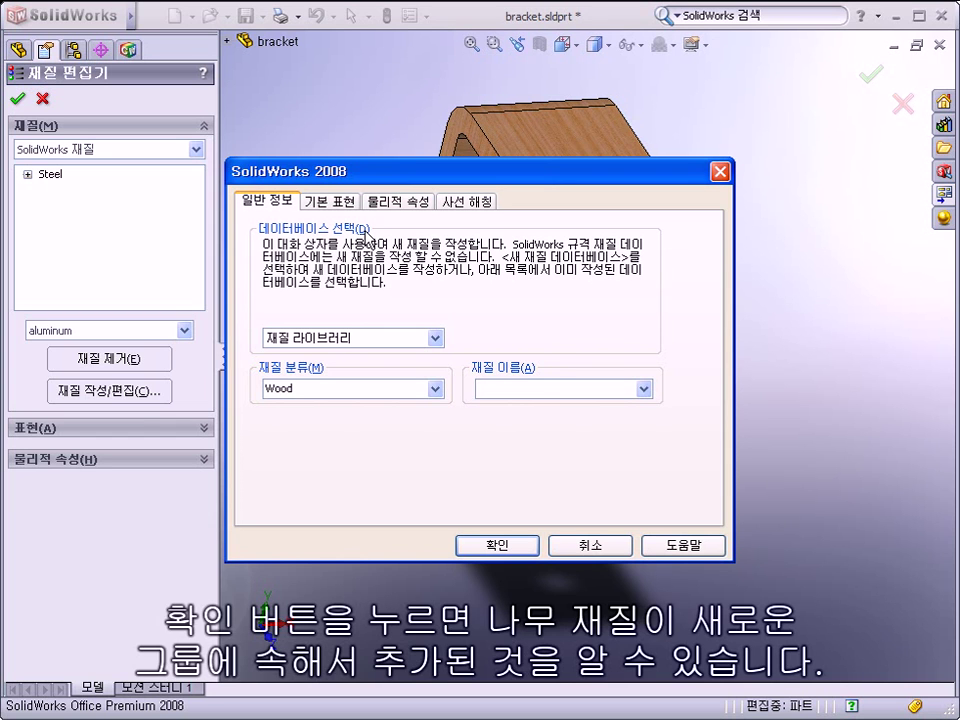
type("Wood-1")
left_click(508, 547)
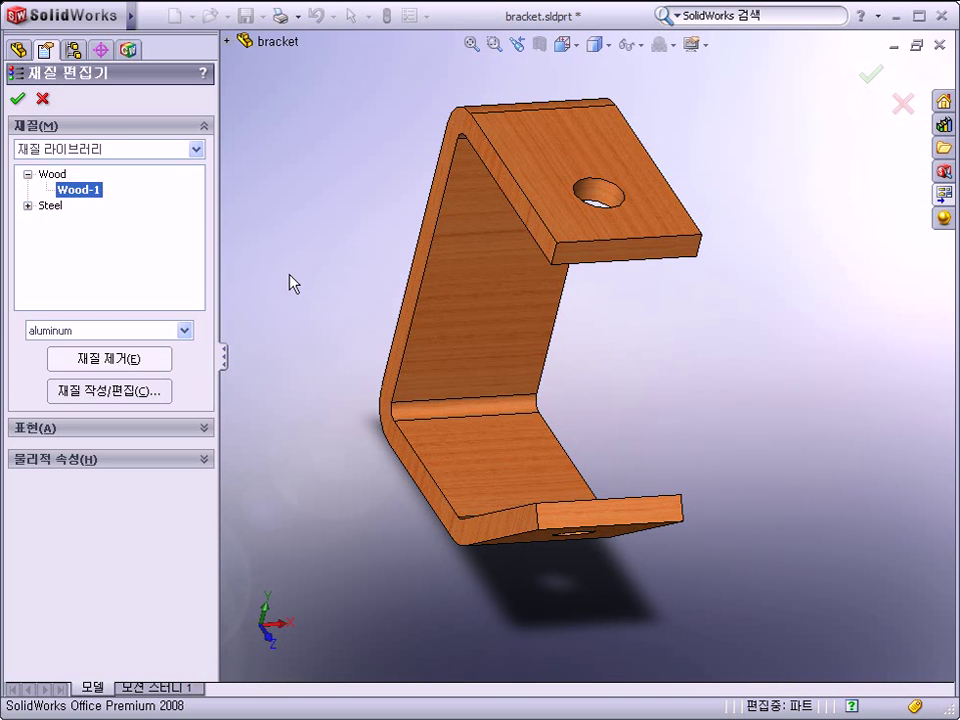
Confirm Wood-1 is listed under the Wood group, then accept the material and close the editor.
left_click(27, 174)
left_click(27, 189)
left_click(27, 189)
left_click(27, 174)
left_click(27, 174)
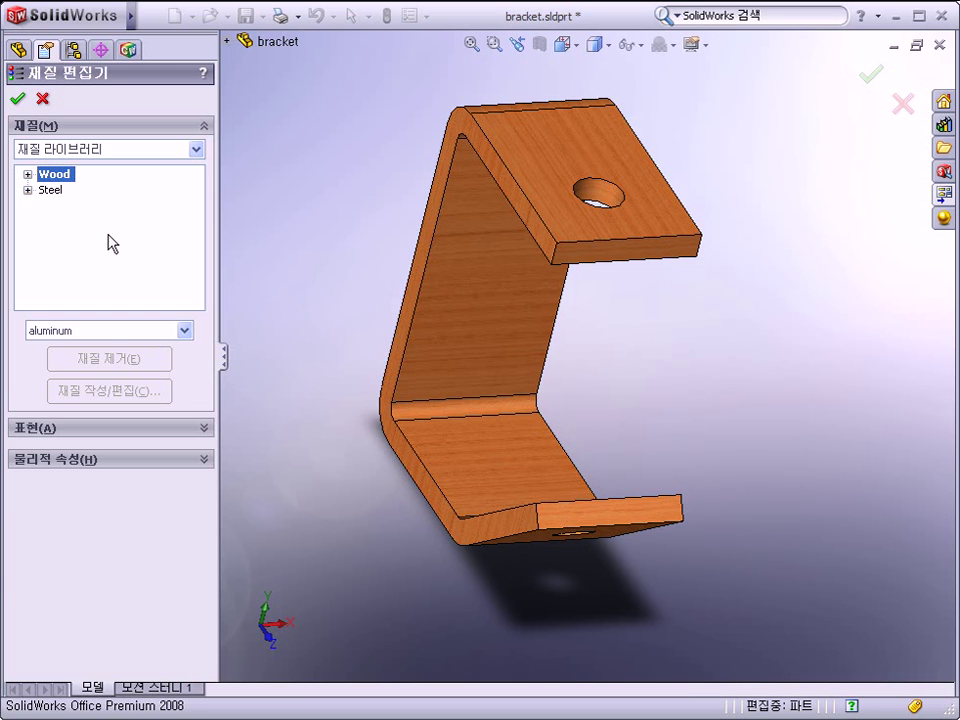
left_click(17, 98)
mouse_move(354, 229)
middle_mouse_down()
mouse_move(438, 273)
mouse_move(373, 334)
middle_mouse_up()
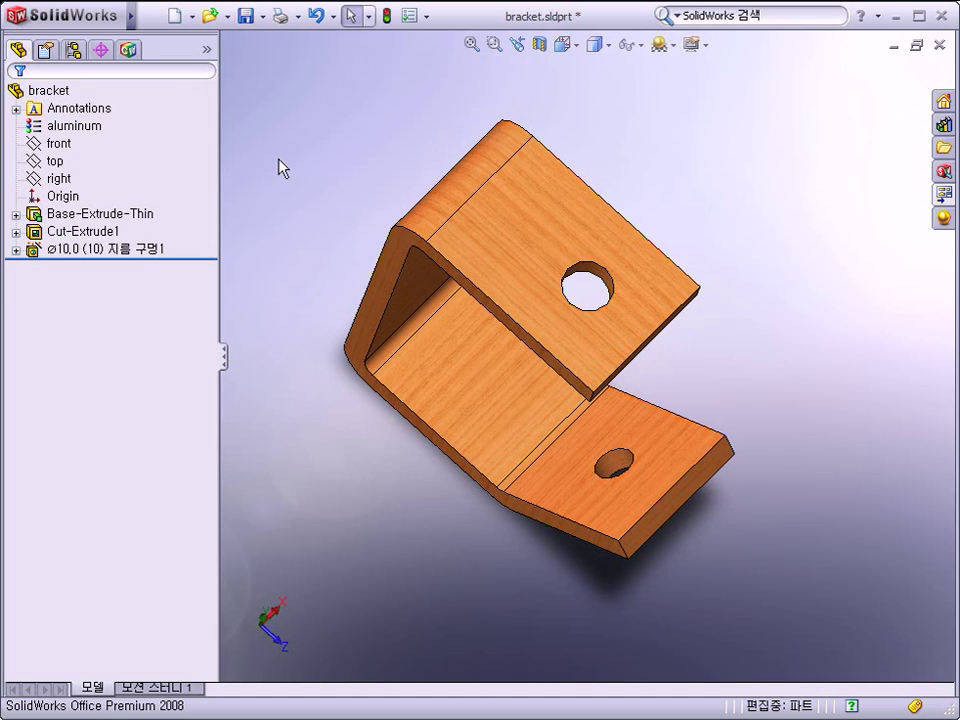
left_click(407, 22)
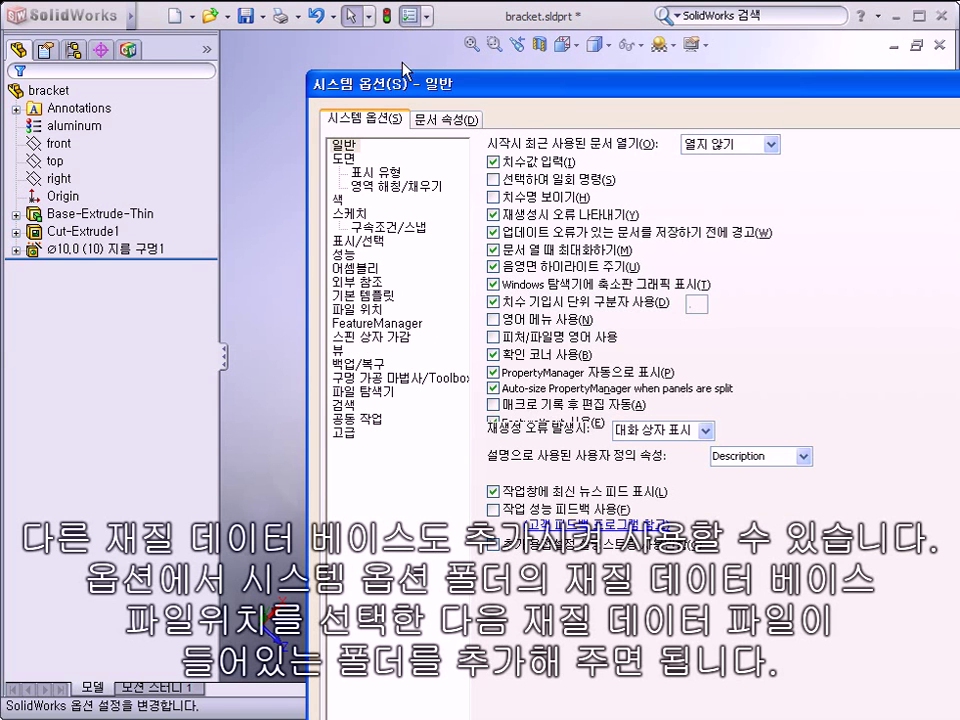
left_click(369, 310)
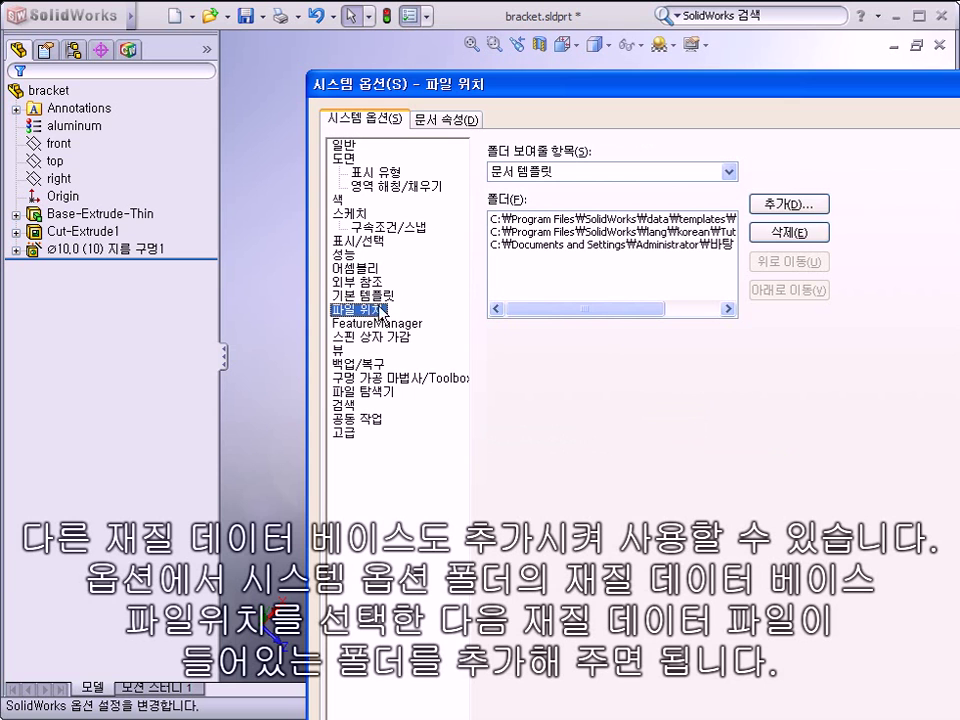
left_click(729, 172)
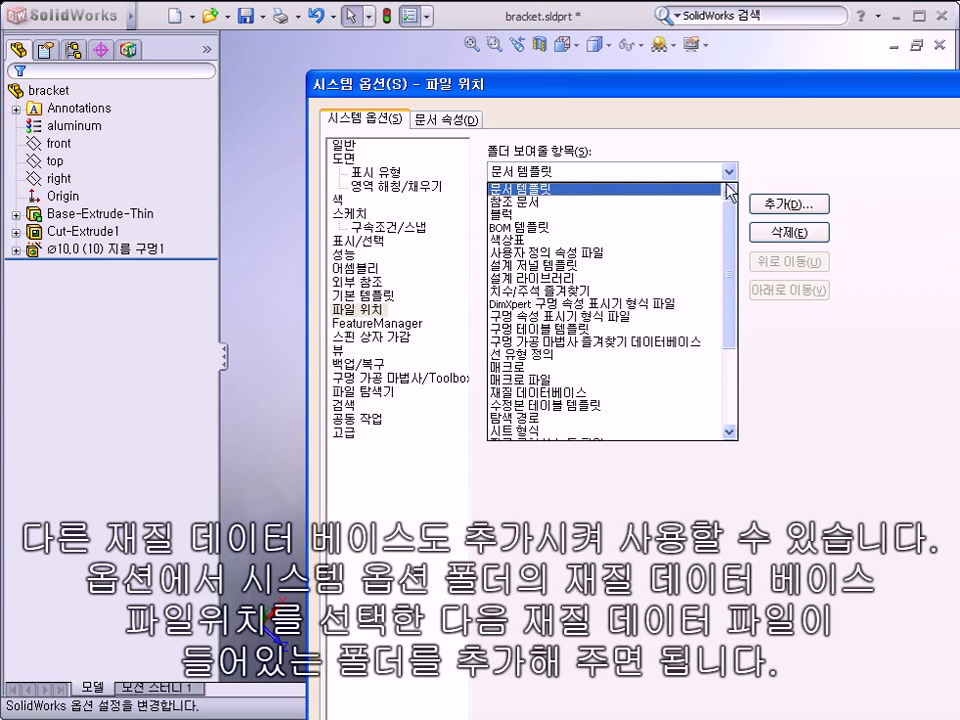
left_click_drag(737, 204, 738, 282)
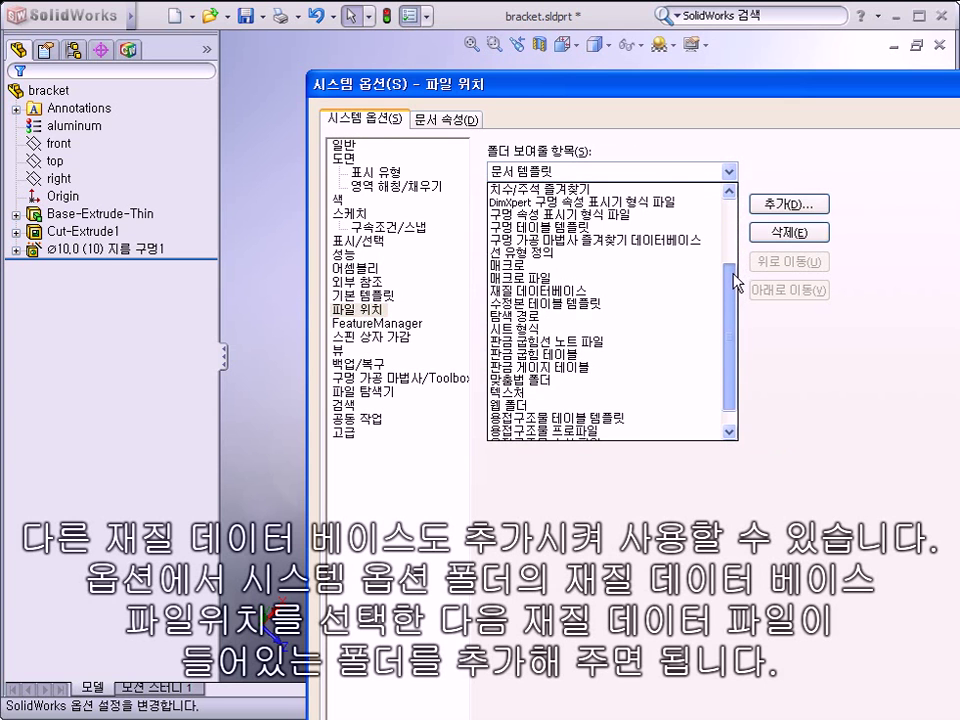
left_click(575, 290)
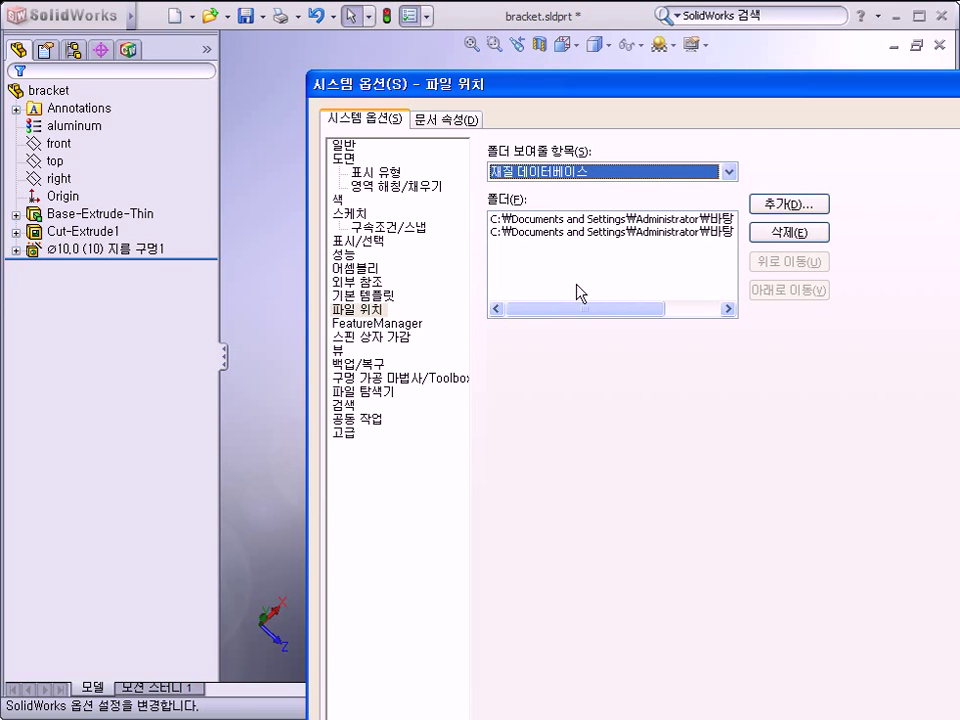
left_click(789, 220)
left_click(598, 398)
left_click(590, 408)
left_click(716, 578)
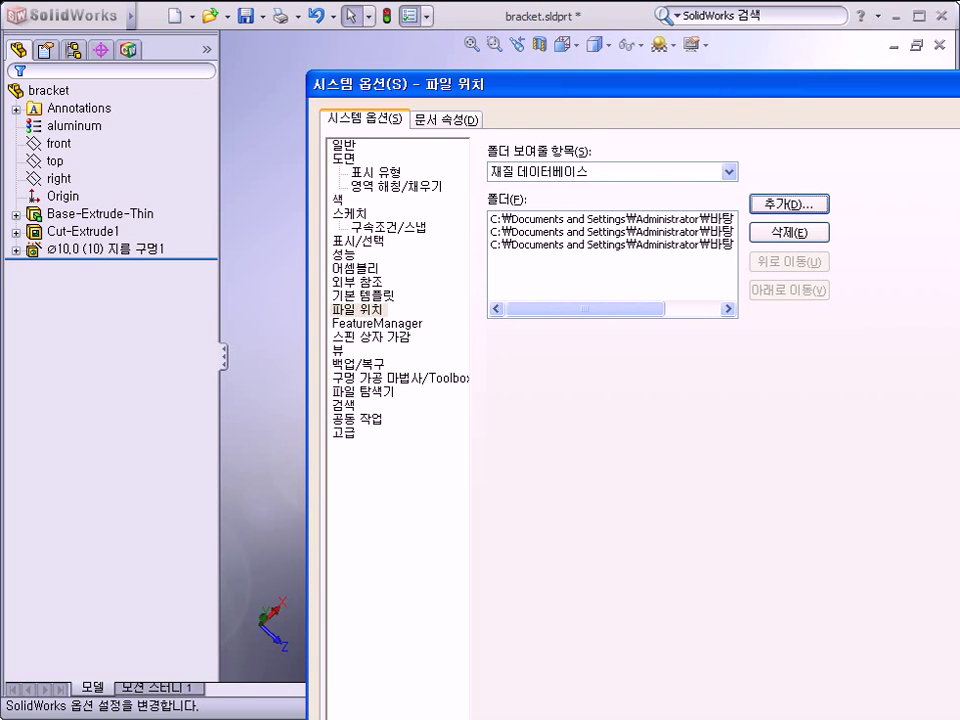
left_click_drag(600, 84, 455, 0)
left_click_drag(491, 198, 568, 199)
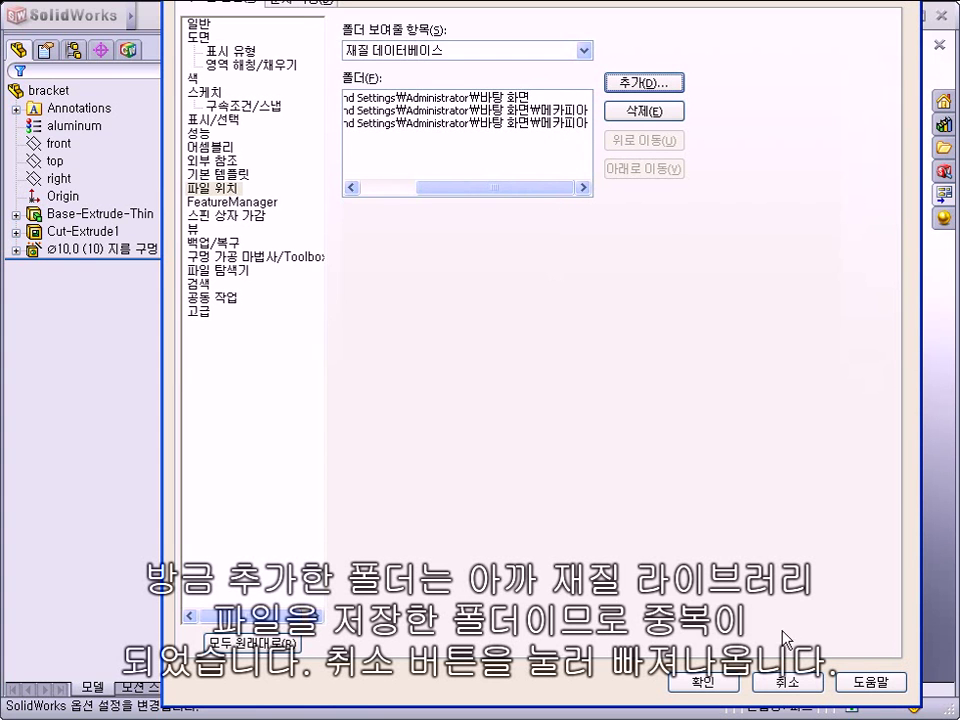
left_click(789, 684)
middle_click_drag(716, 527, 688, 441)
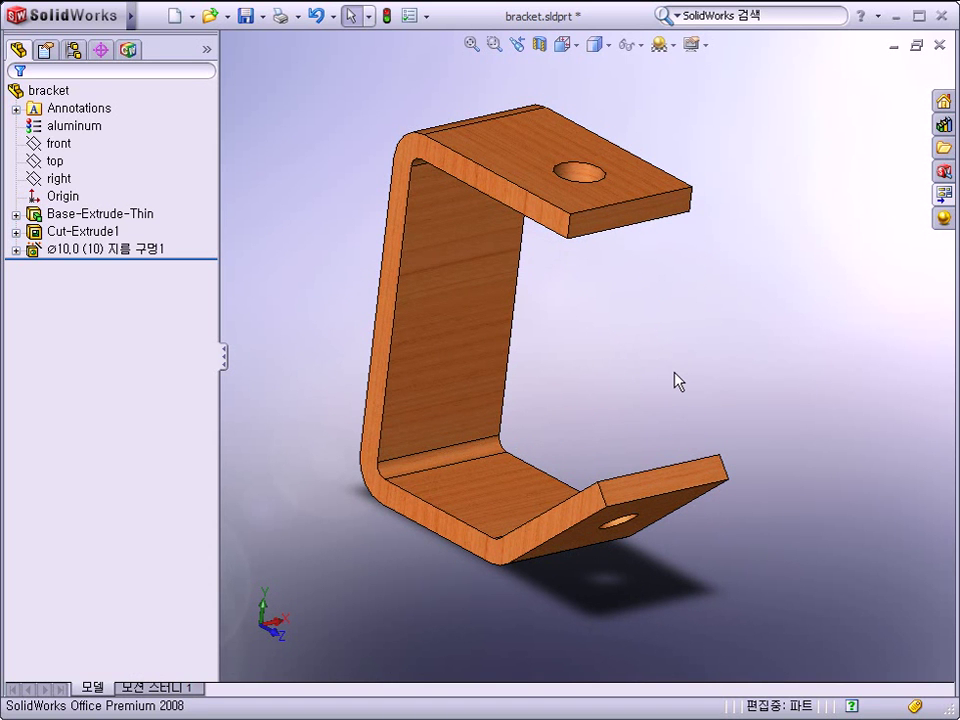